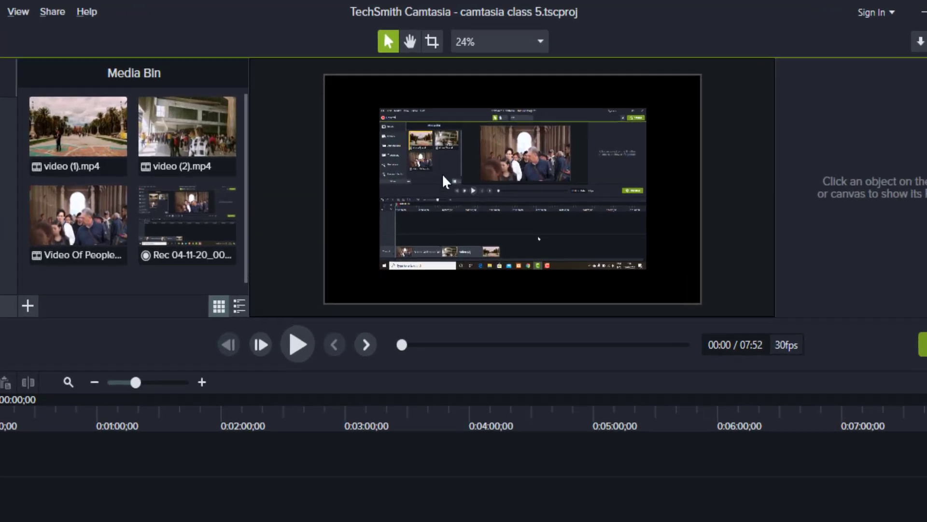
Enlarge the screen recording on the canvas from its corners until it fills the whole canvas.
left_click(442, 159)
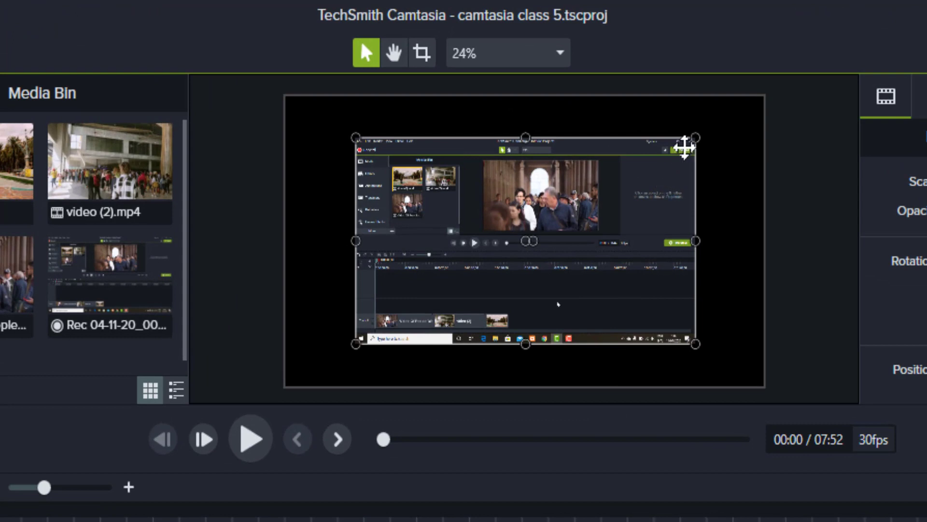
left_click_drag(696, 137, 762, 99)
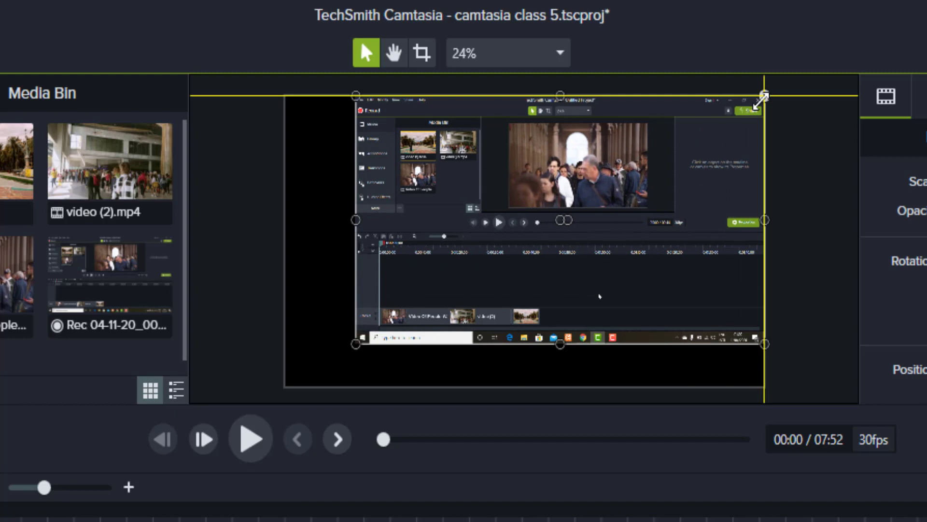
left_click_drag(762, 99, 762, 99)
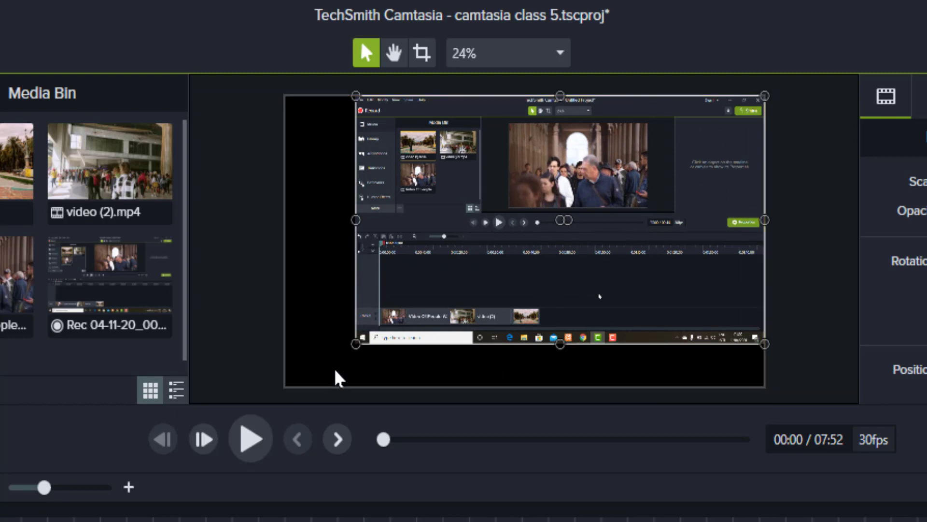
left_click_drag(355, 344, 288, 385)
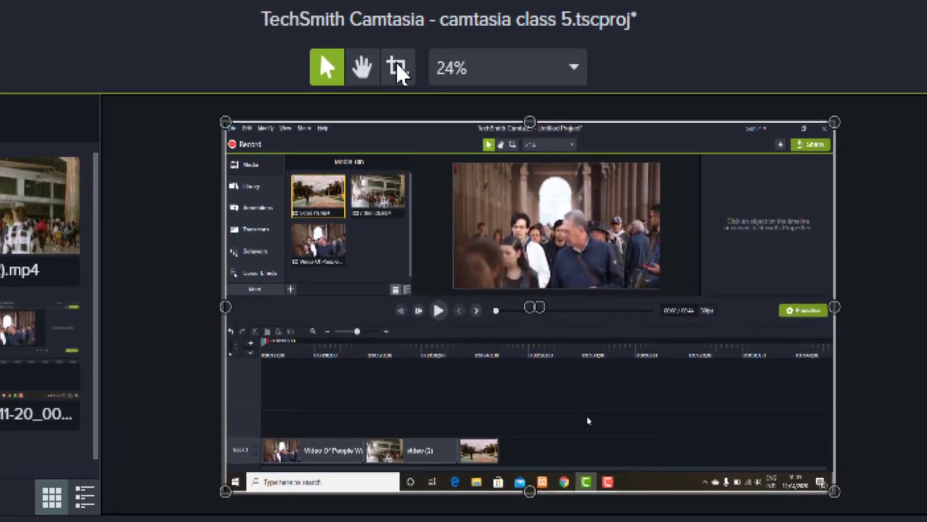
Crop the Windows taskbar off the recording's lower edge and stretch the clip down to fill the canvas again.
left_click(410, 60)
left_click_drag(528, 488, 527, 470)
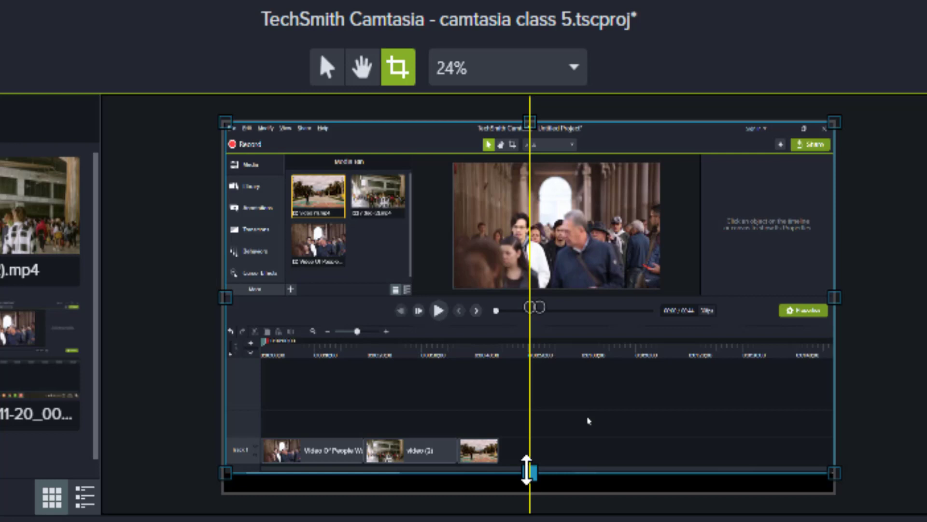
left_click_drag(527, 469, 527, 469)
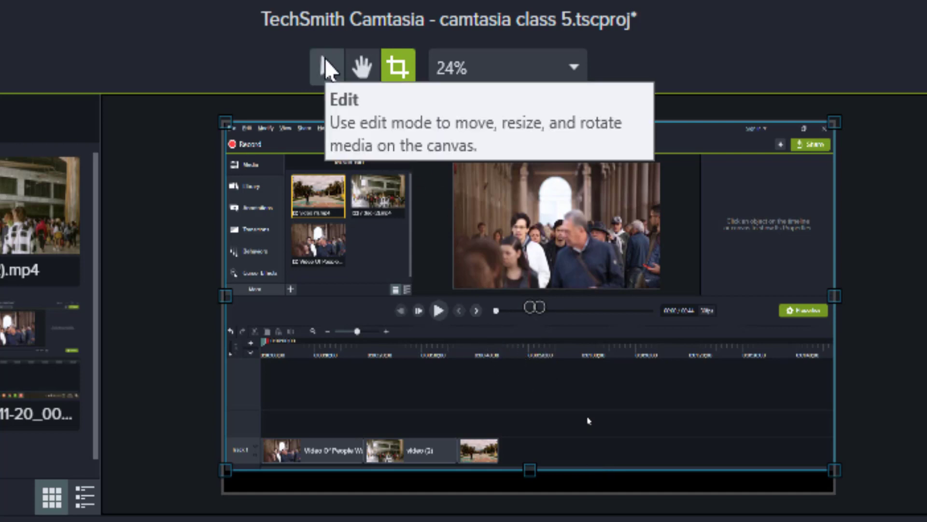
left_click(324, 57)
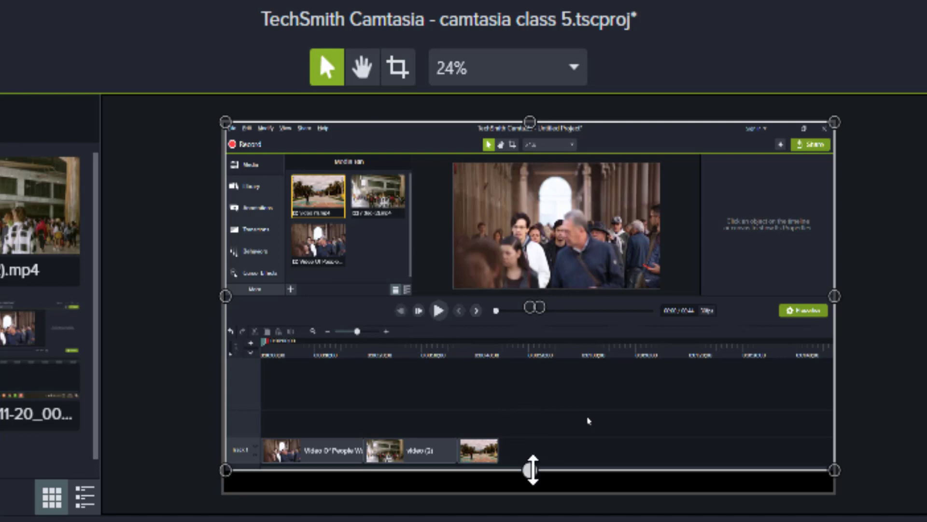
mouse_move(532, 469)
left_mouse_down()
mouse_move(530, 492)
mouse_move(530, 480)
left_mouse_up()
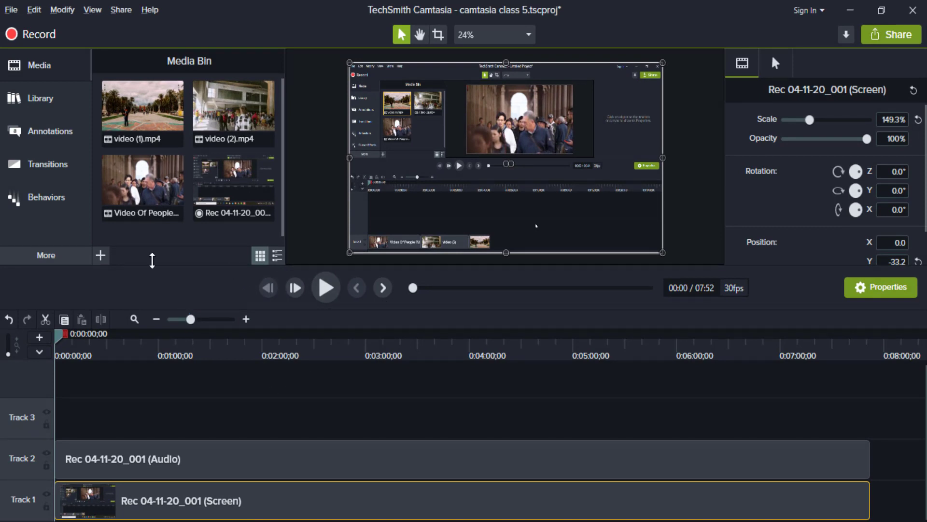
Add a Zoom-n-Pan animation at about 0:49 that zooms to 260% on the recording's tool list and Media Bin.
left_click(68, 261)
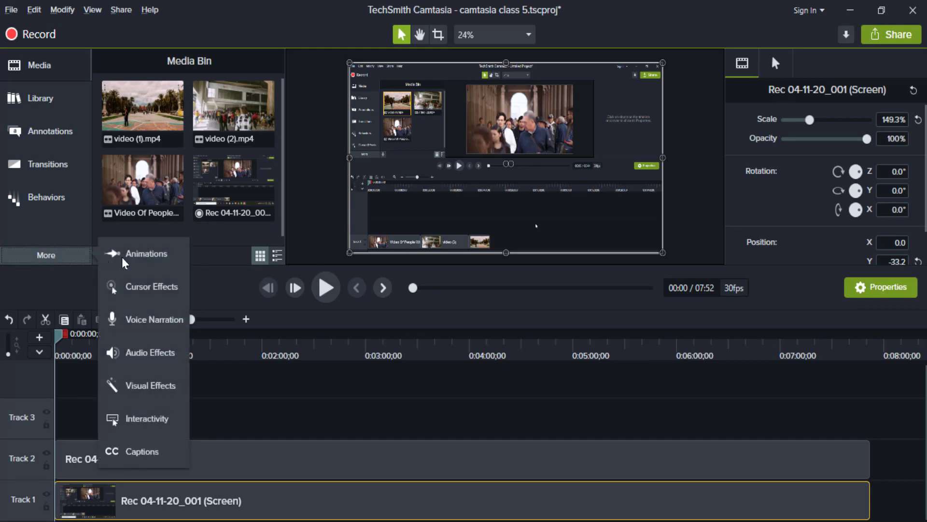
left_click(128, 255)
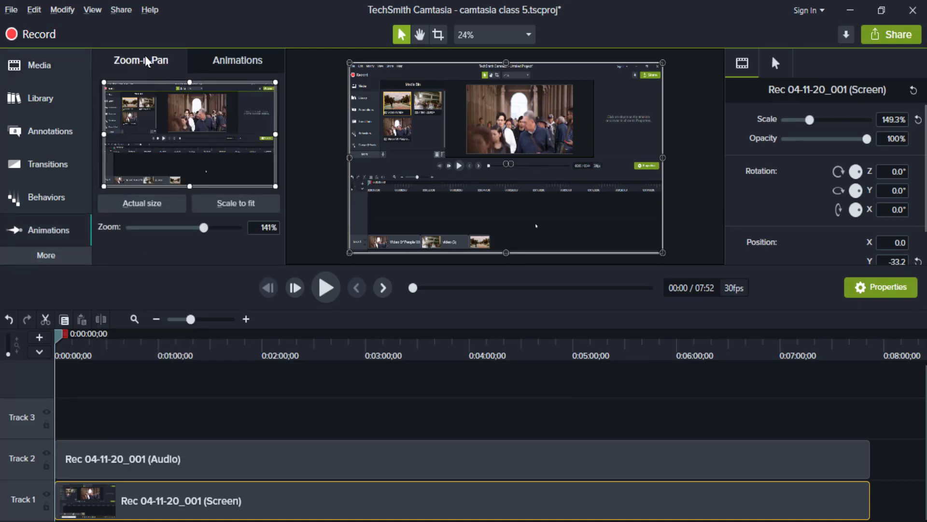
left_click(326, 288)
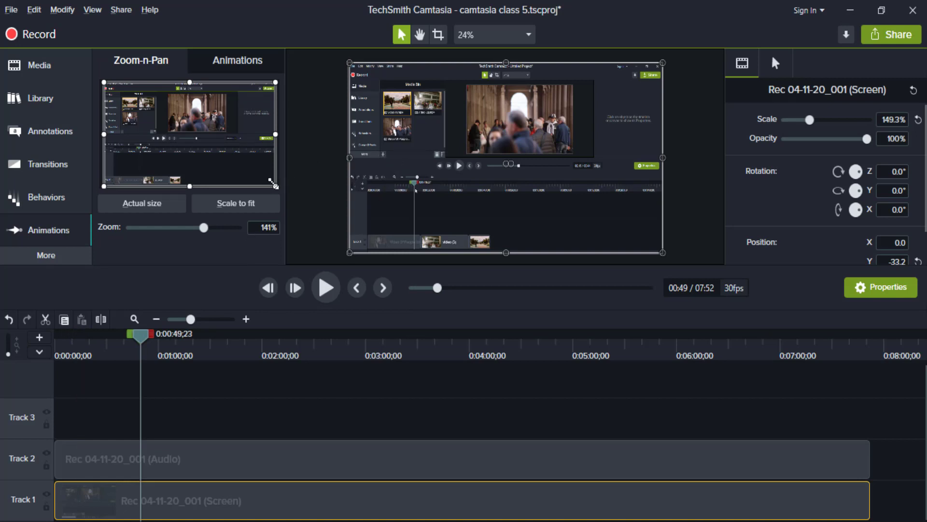
left_click_drag(272, 183, 123, 137)
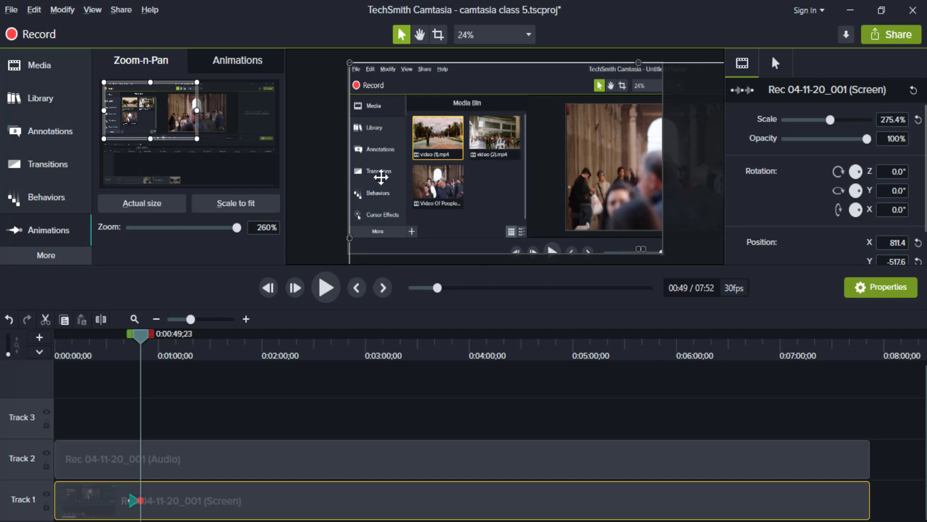
Play to about 1:07 and add a 211% zoom on the lower-left area showing the recorded timeline.
left_click(326, 289)
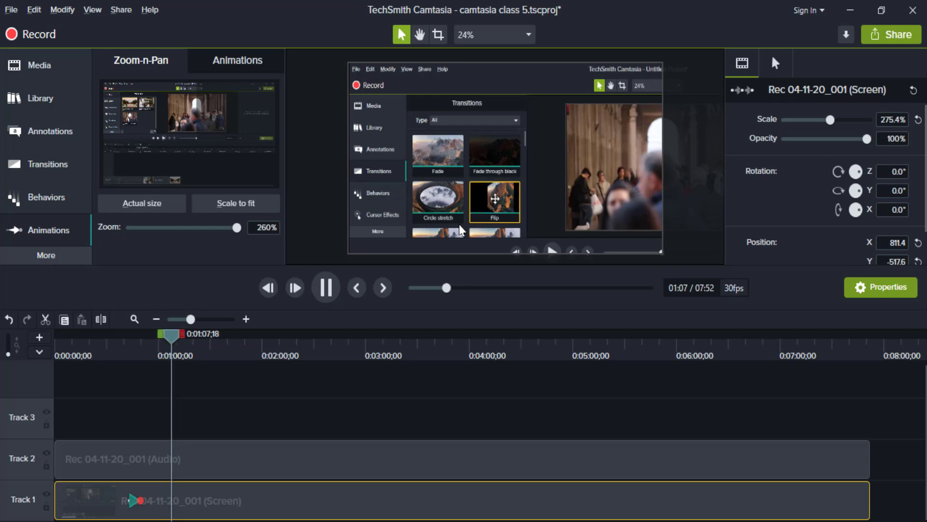
key("space")
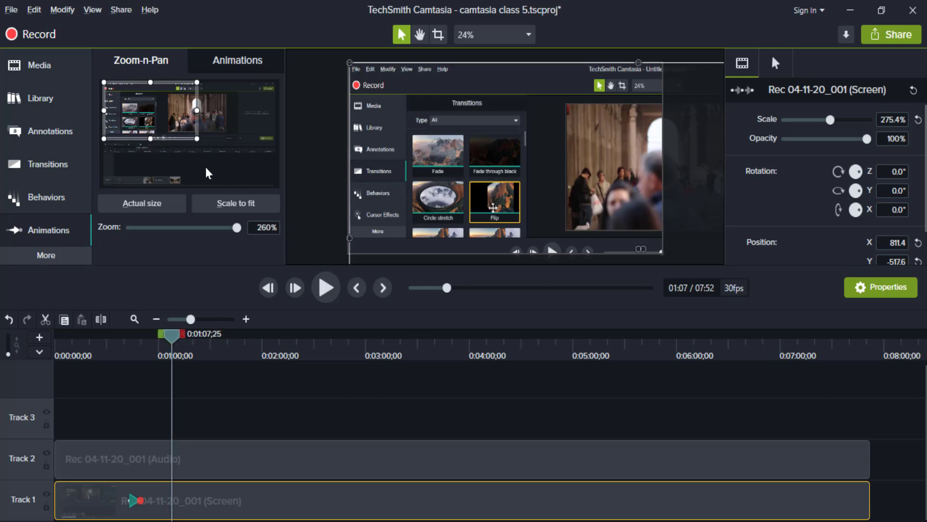
left_click_drag(199, 144, 205, 189)
left_click_drag(268, 133, 169, 137)
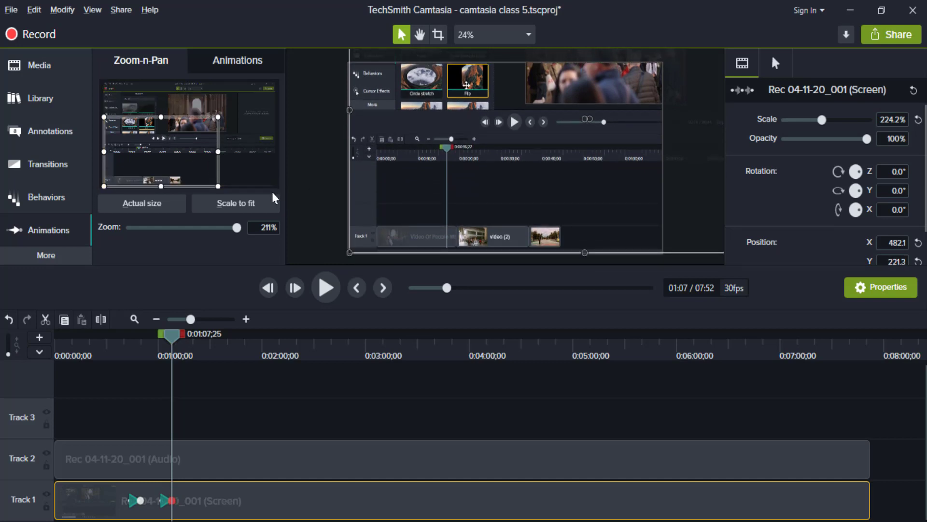
Advance to about 1:14 and add a 280% zoom framing the recorded preview canvas and its playback controls.
key("space")
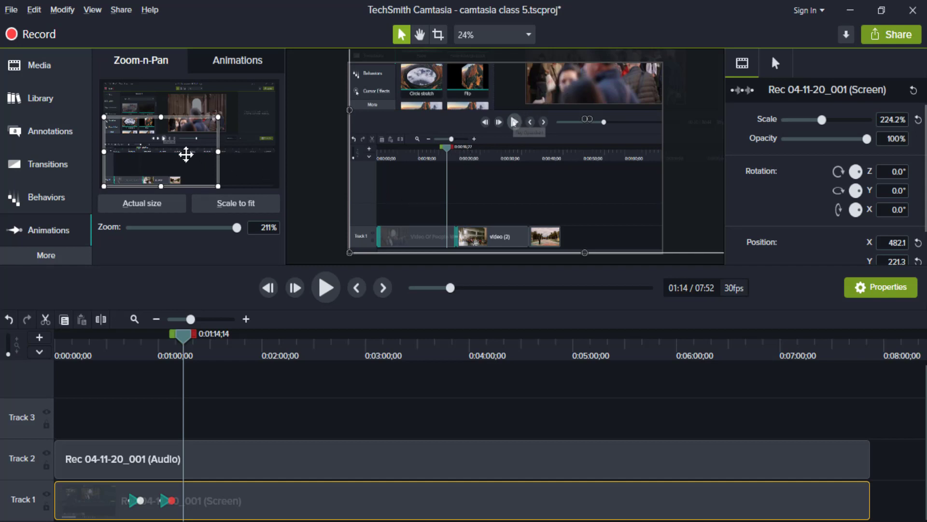
left_click_drag(174, 154, 209, 120)
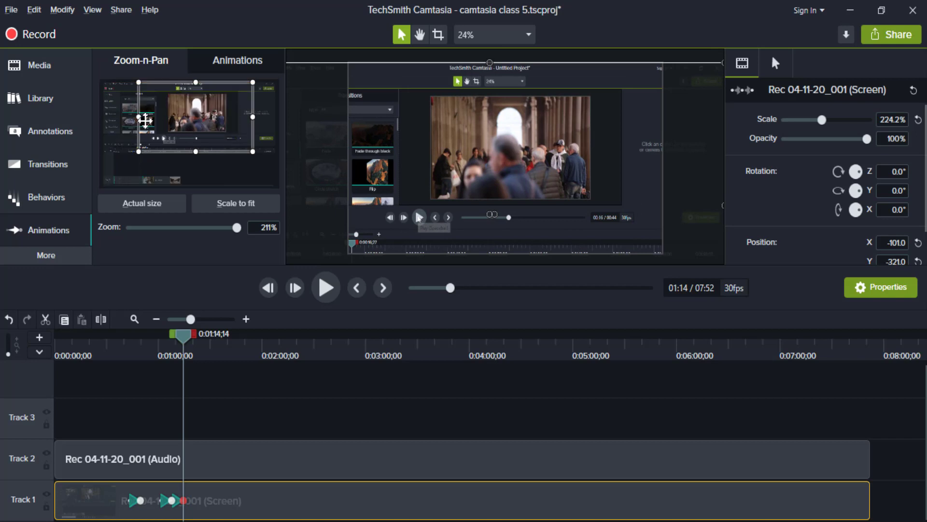
left_click_drag(145, 121, 162, 119)
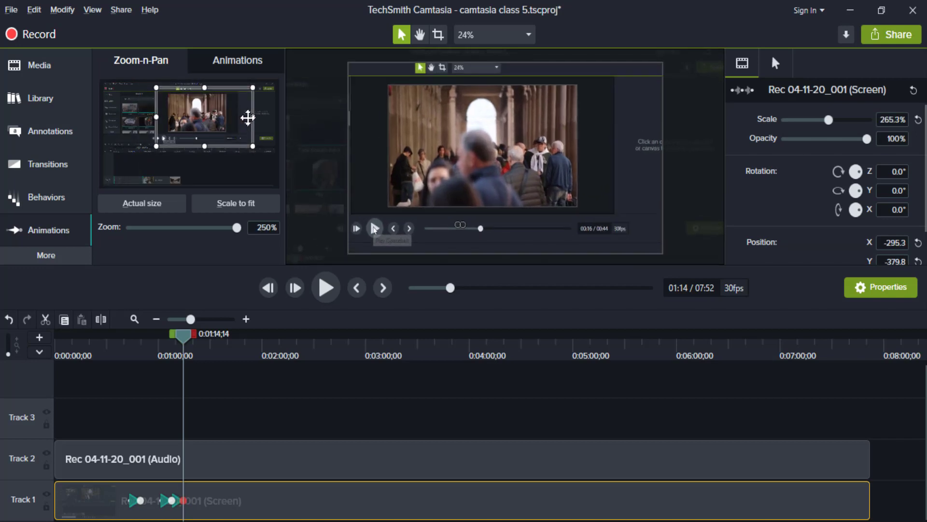
left_click_drag(247, 118, 215, 107)
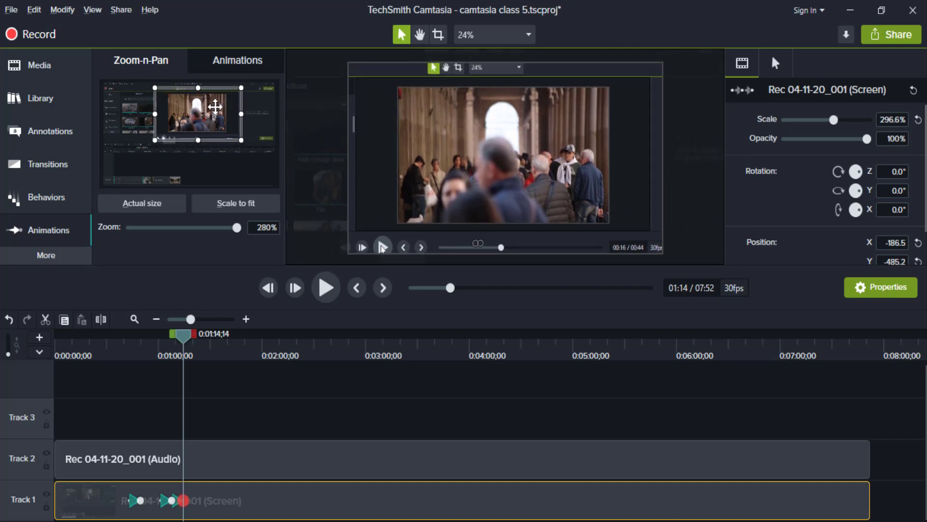
Zoom to 293% on the recorded Transitions list near 1:26 and pan down to the recorded timeline at 1:27.
left_click(325, 288)
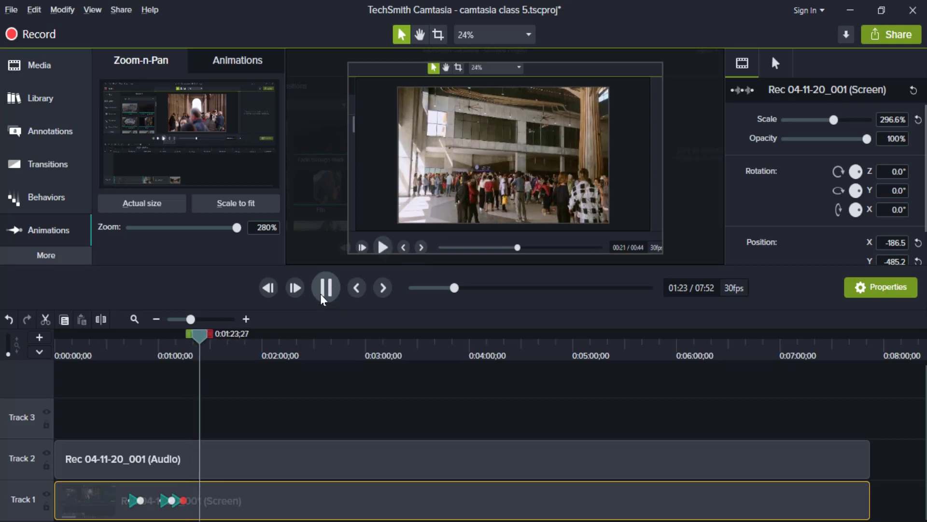
left_click(323, 288)
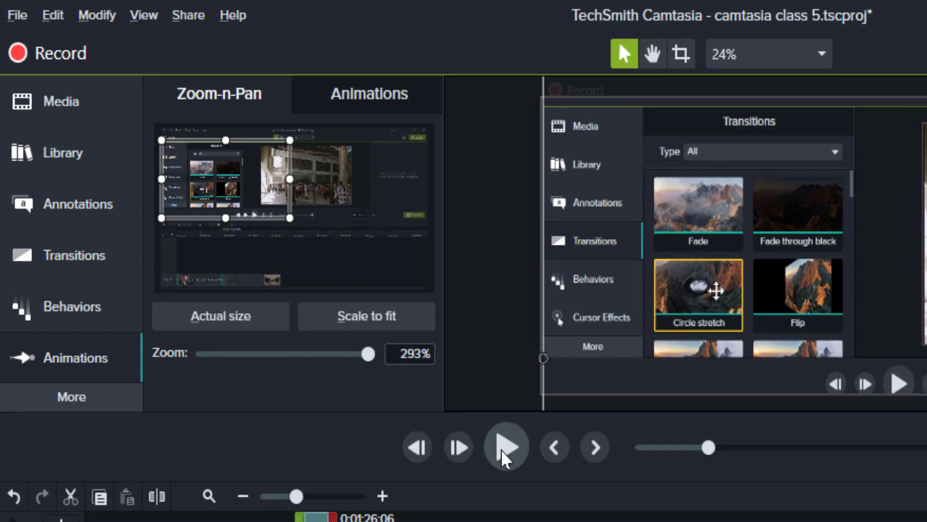
left_click(505, 449)
left_click(506, 449)
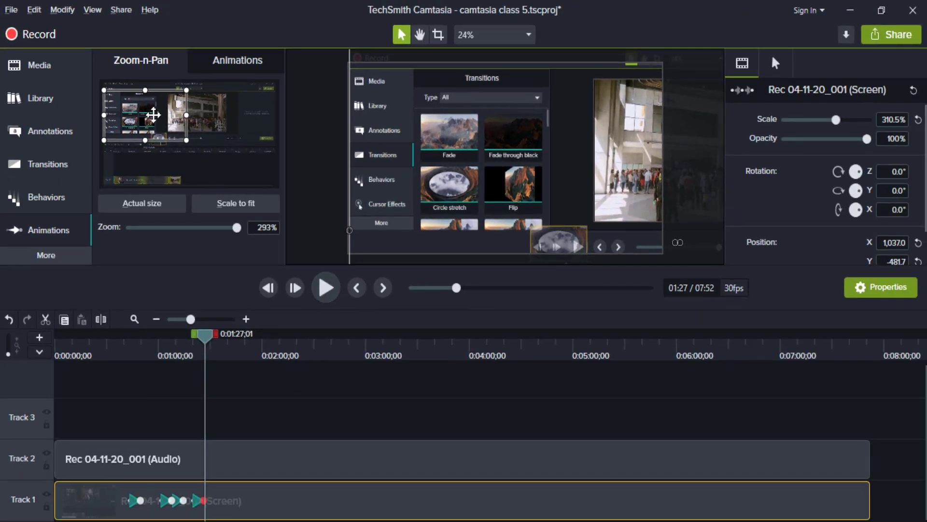
left_click_drag(153, 114, 160, 143)
left_click_drag(159, 143, 164, 162)
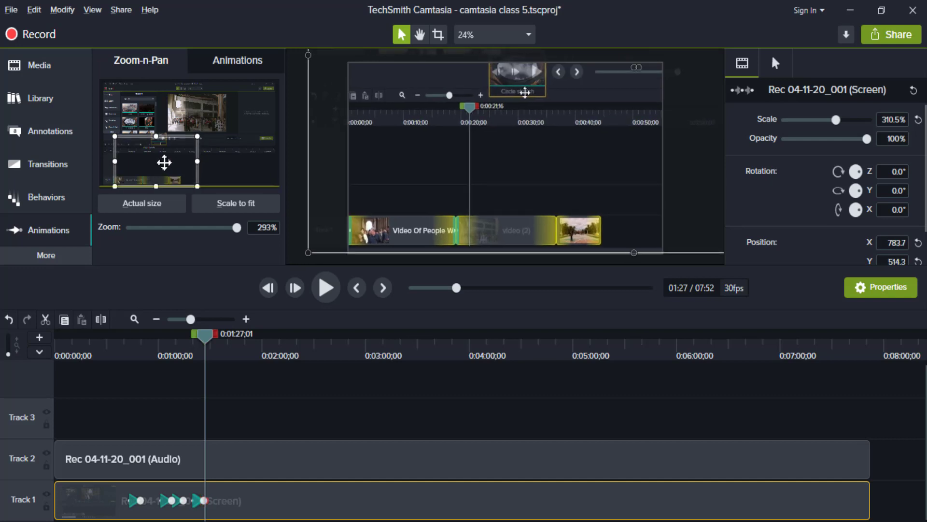
Advance to about 1:33 and pan the 293% zoom from the recorded timeline to the preview canvas.
left_click(324, 288)
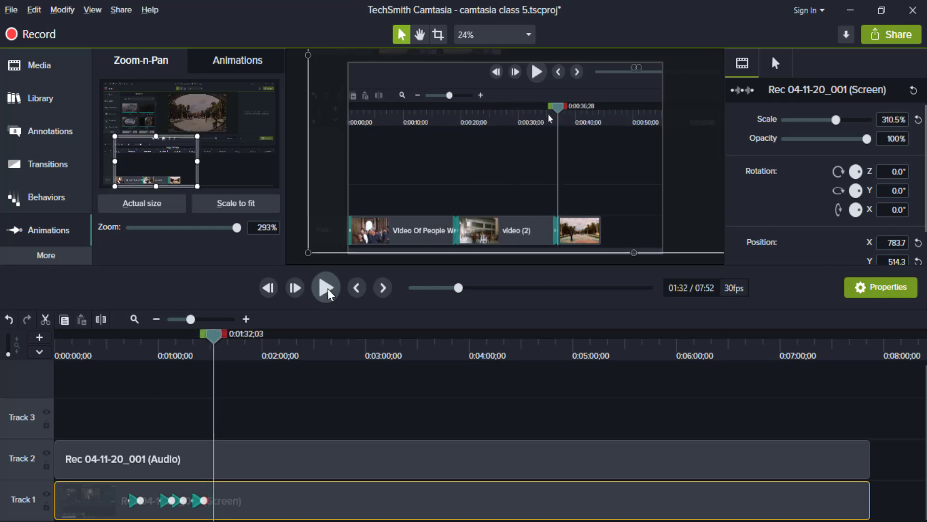
left_click(327, 289)
left_click(327, 288)
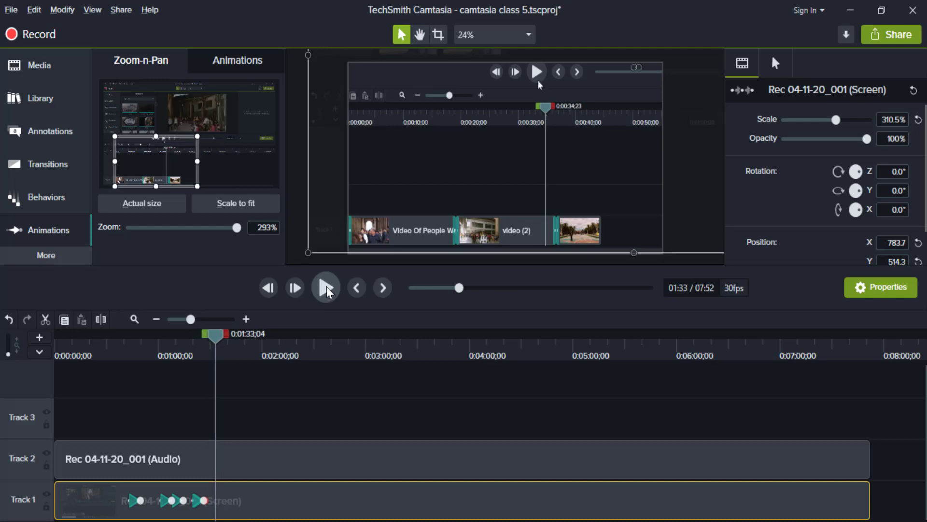
left_click_drag(158, 151, 198, 107)
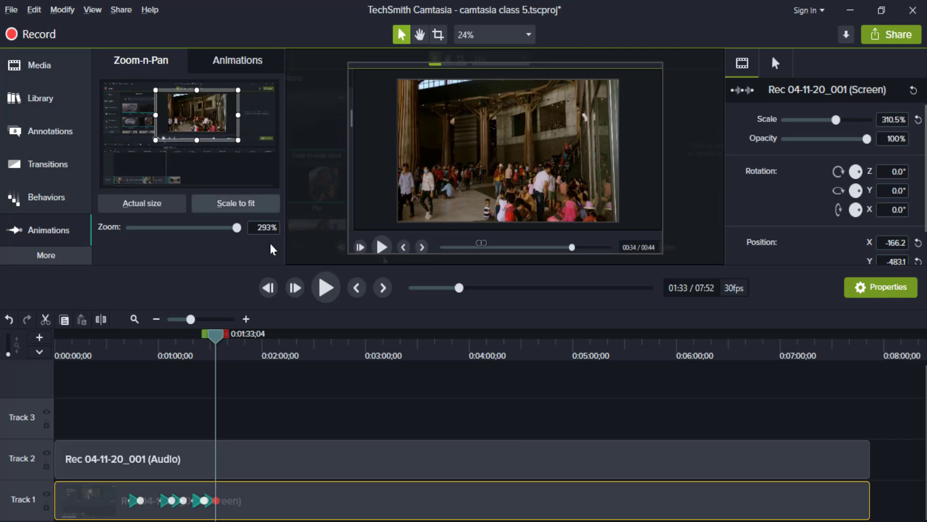
Play to about 1:40 and widen the zoom area to the full recording at 141%.
left_click(320, 286)
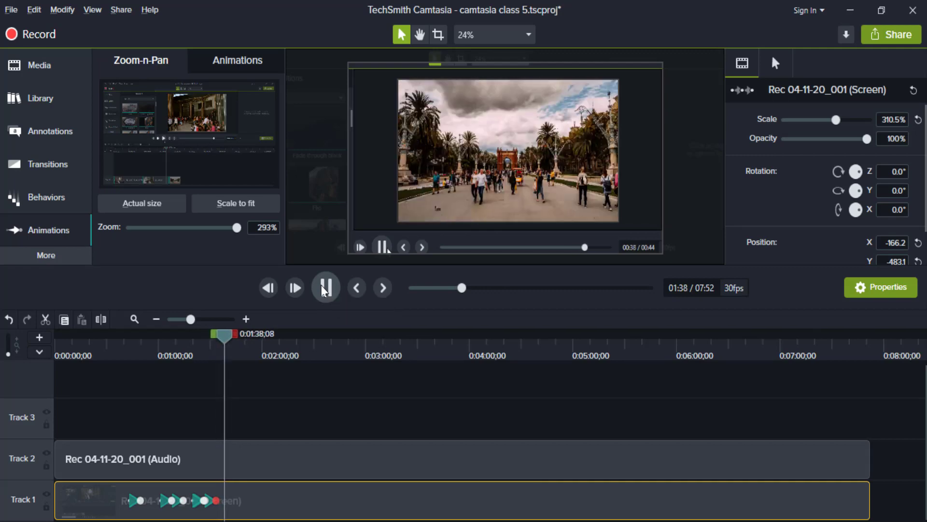
left_click(325, 288)
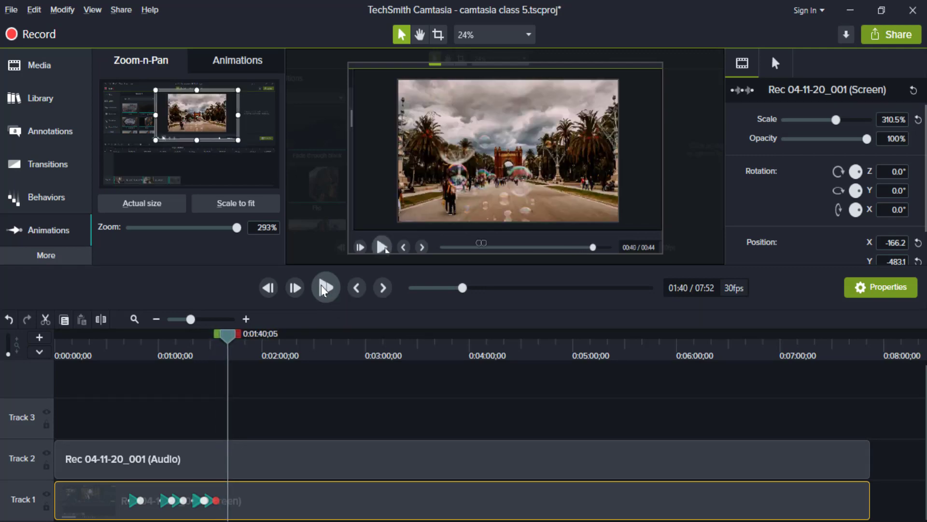
left_click_drag(238, 141, 276, 162)
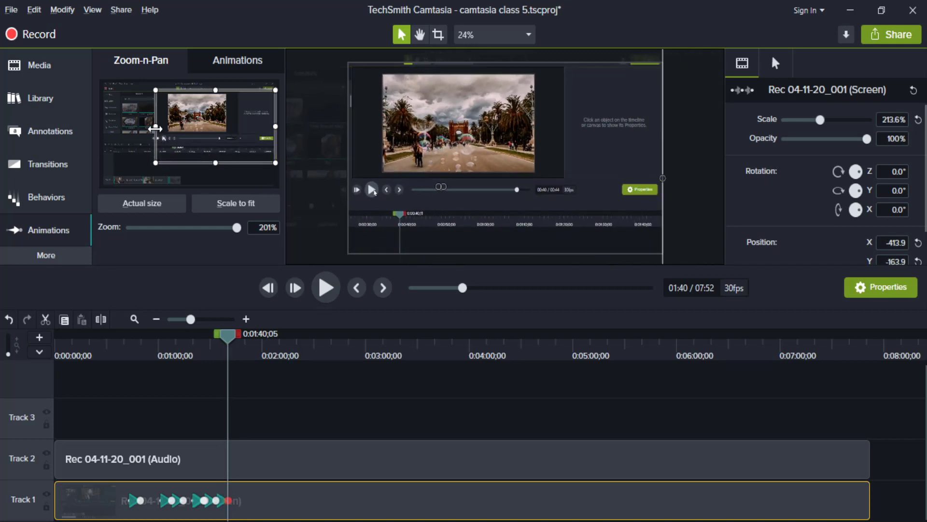
left_click_drag(153, 127, 131, 127)
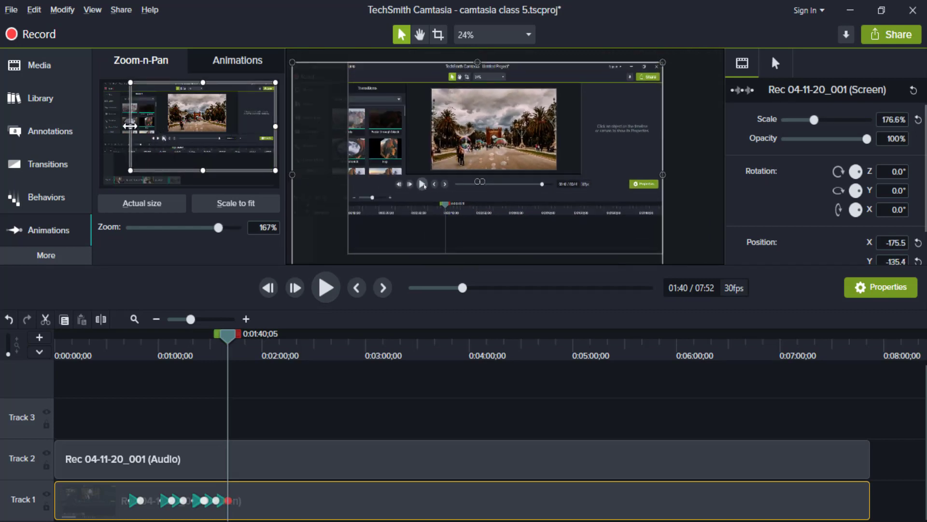
left_click_drag(202, 171, 202, 183)
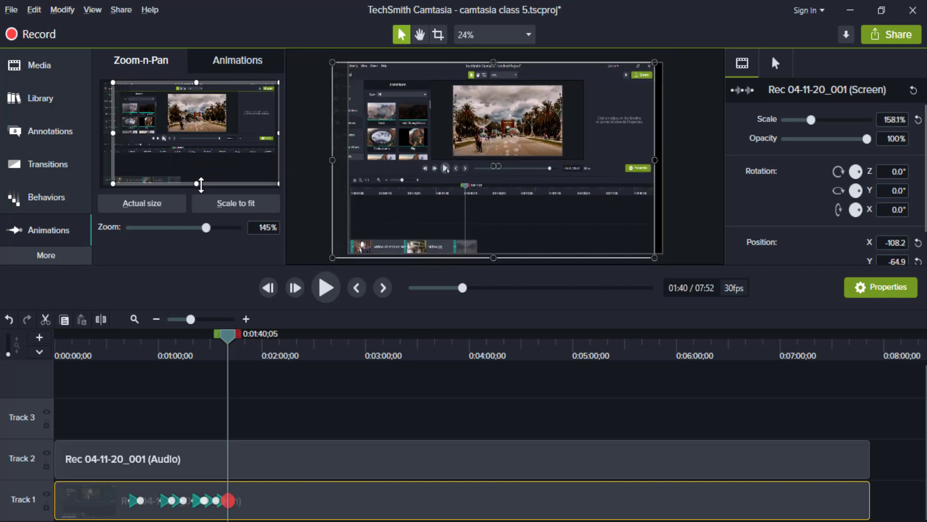
left_click_drag(275, 132, 270, 133)
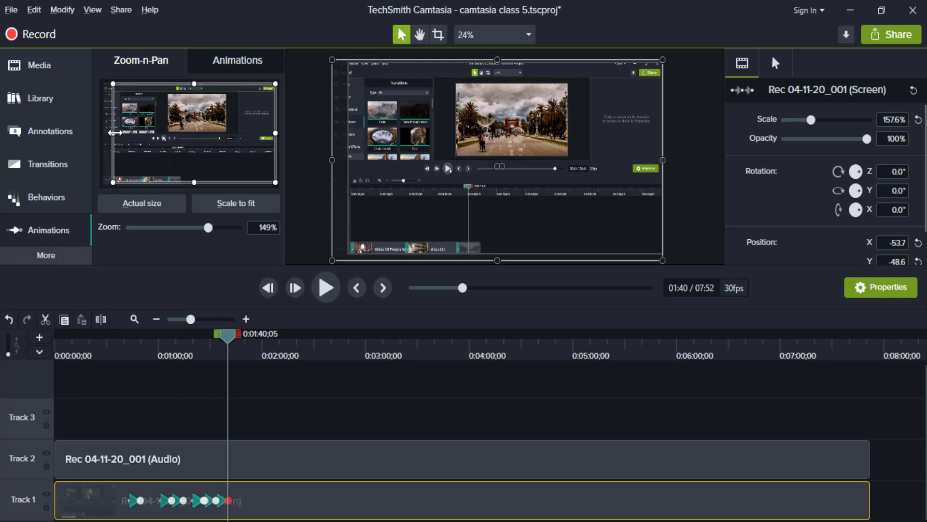
left_click_drag(114, 133, 105, 132)
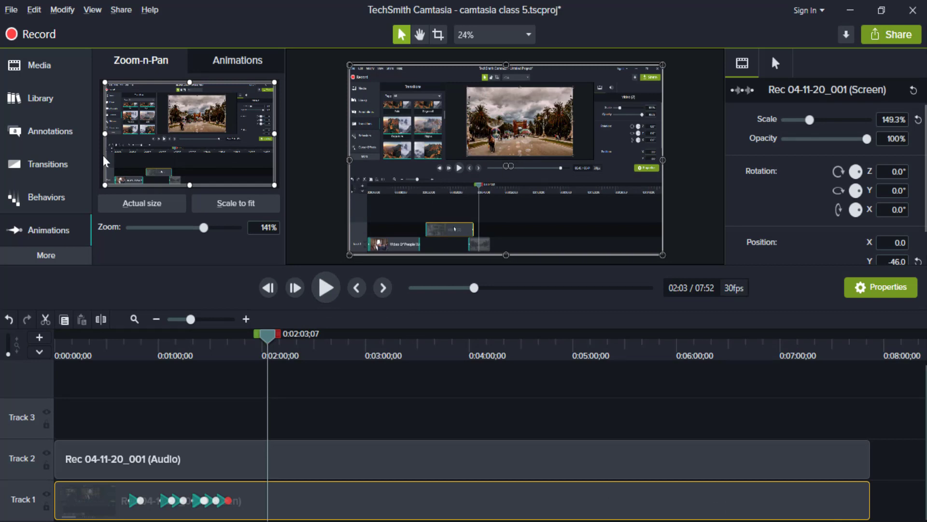
Place the purple Basic speech bubble callout over the recorded video preview at about 2:03.
left_click(68, 135)
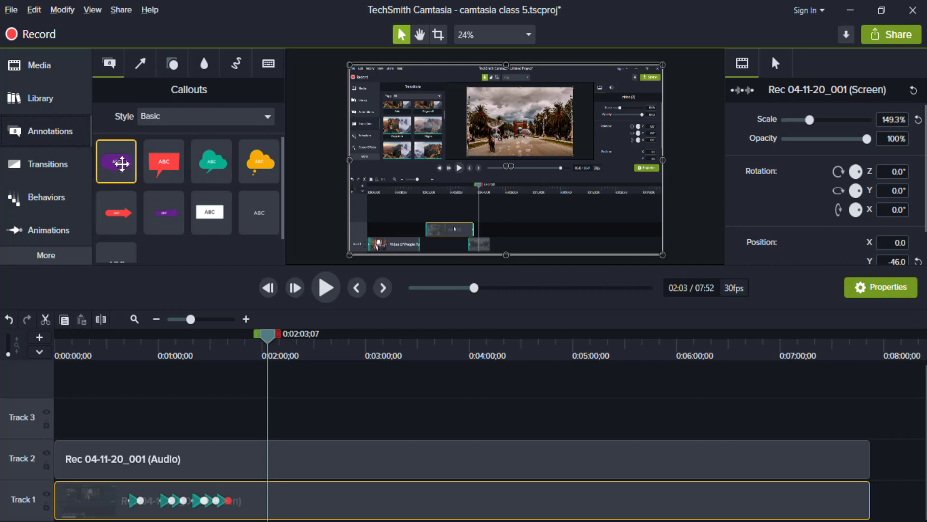
left_click_drag(121, 158, 514, 119)
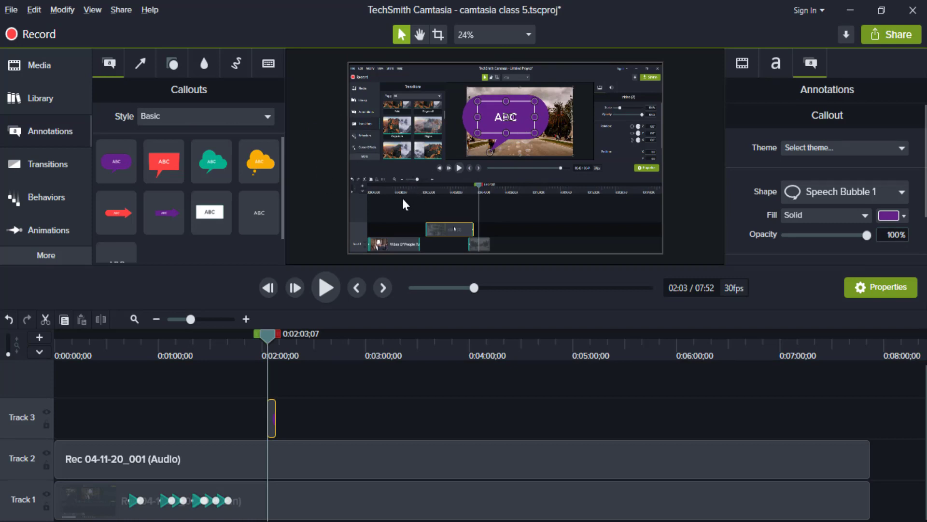
Change the shape of the speech bubble callout at about 2:03 to Text Rectangle.
left_click(38, 65)
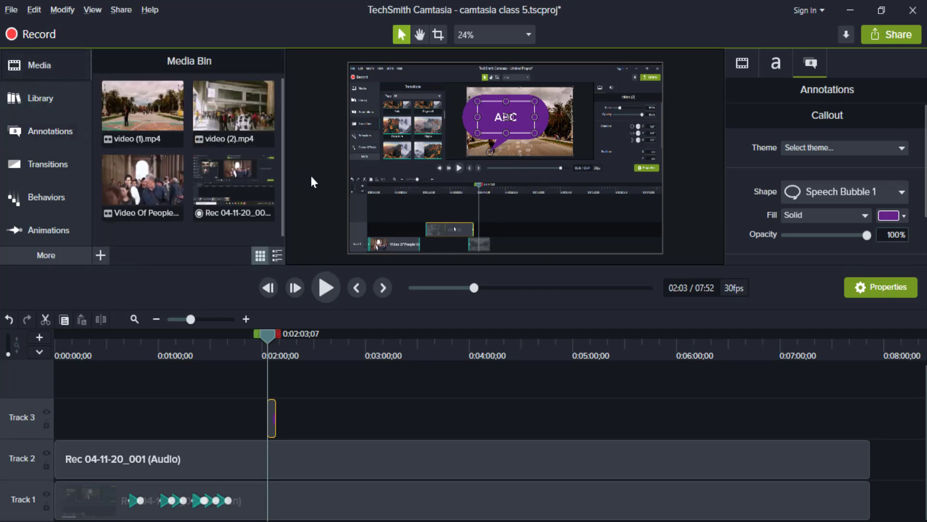
left_click(900, 191)
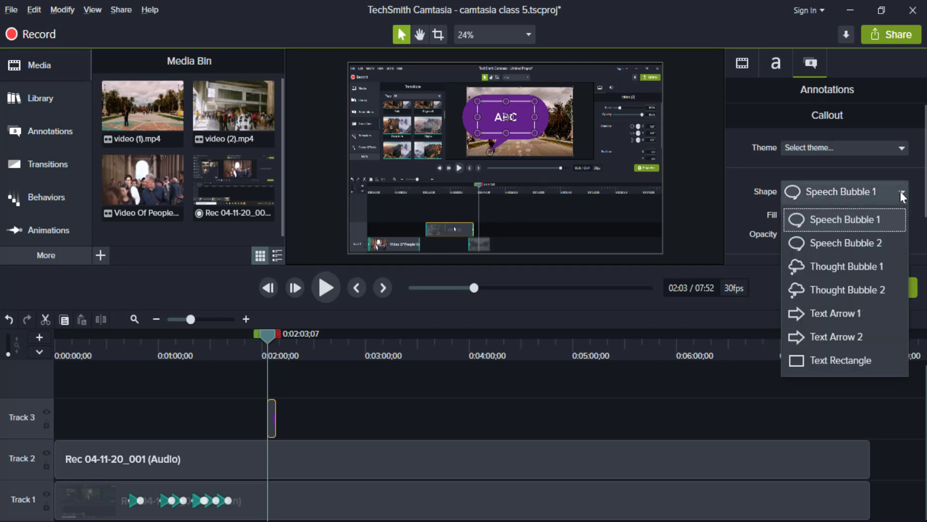
left_click(854, 355)
Replace the rectangle callout's placeholder text with "Applying transitions to different clips individually".
double_click(516, 117)
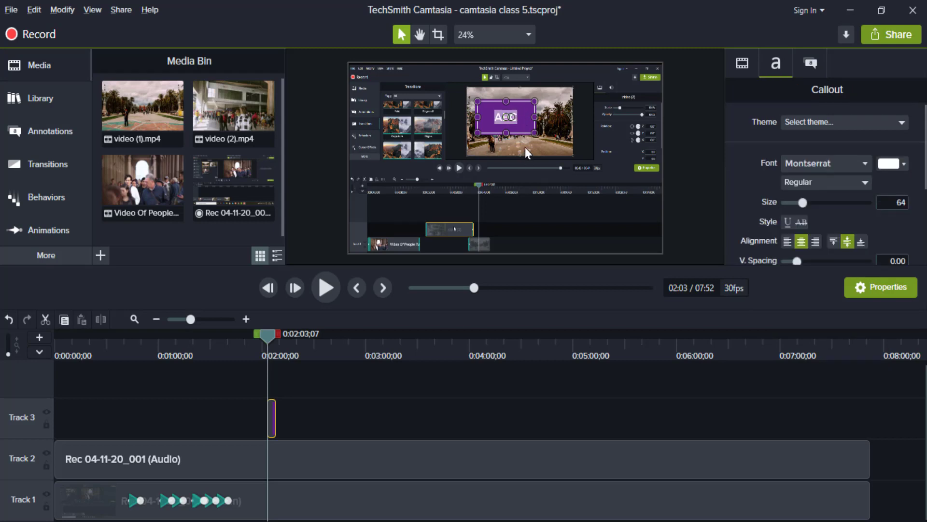
type("Applying t")
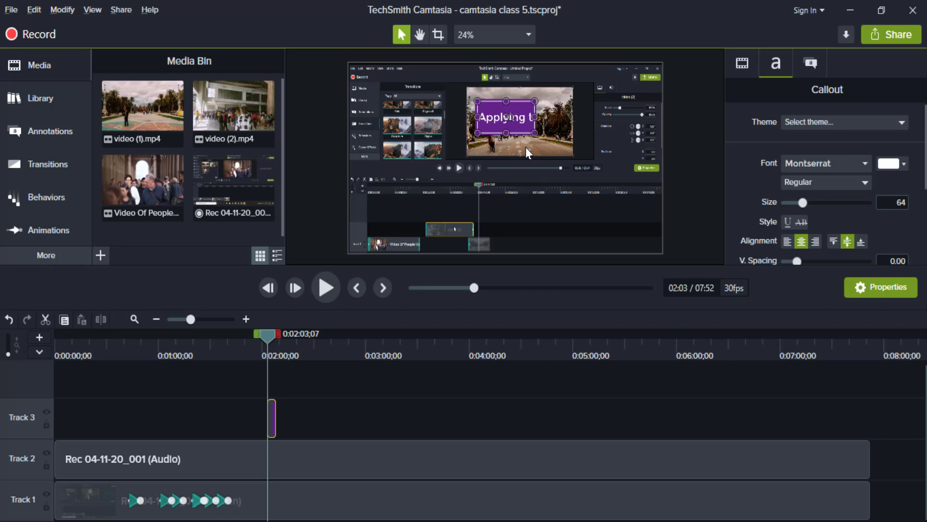
type("ransitions to")
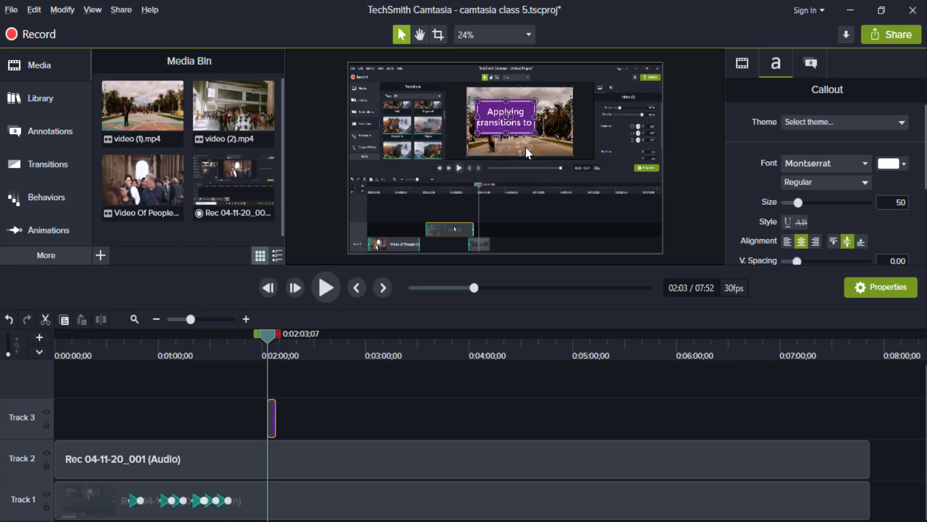
type(" d")
key("BackSpace")
type("d")
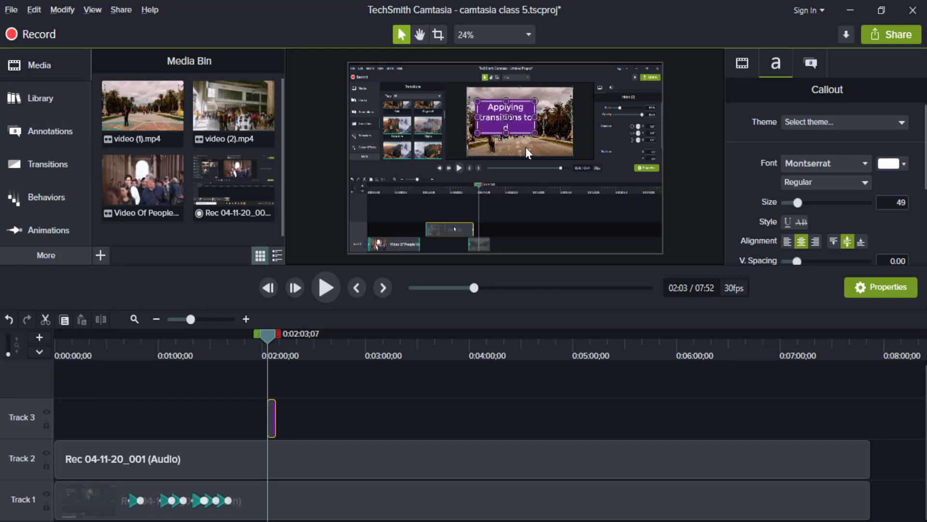
type("ifferent clips indi")
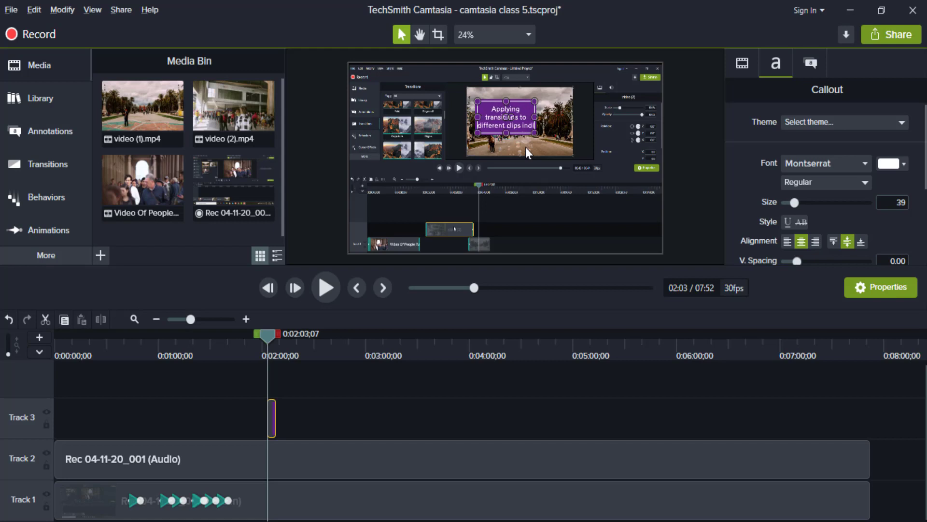
type("vidua")
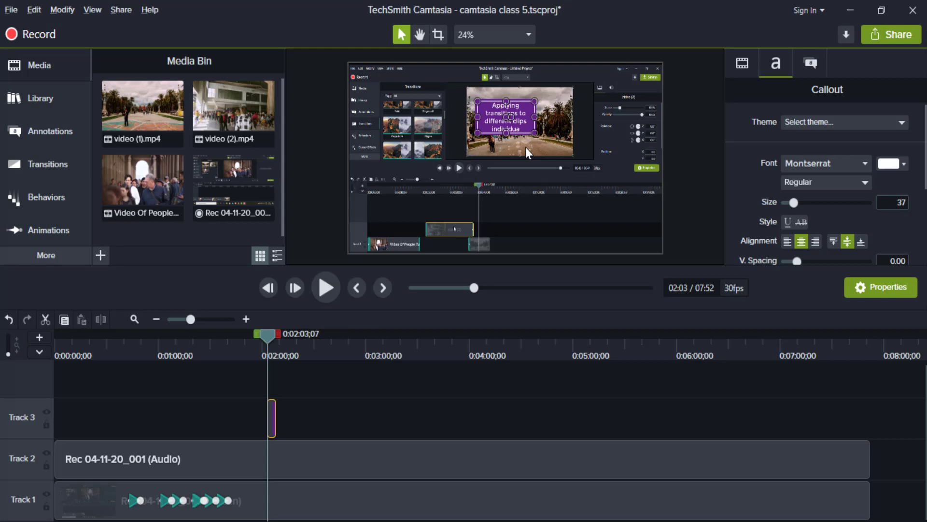
type("lly")
Widen the rectangle callout so its text fits on two lines and shift it back over the recorded video preview.
left_click_drag(534, 114, 605, 118)
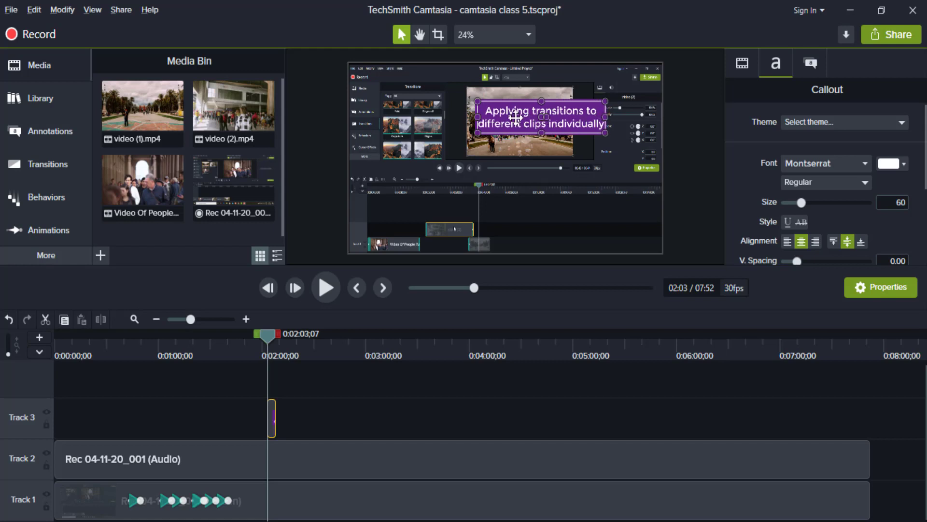
left_click_drag(516, 117, 486, 117)
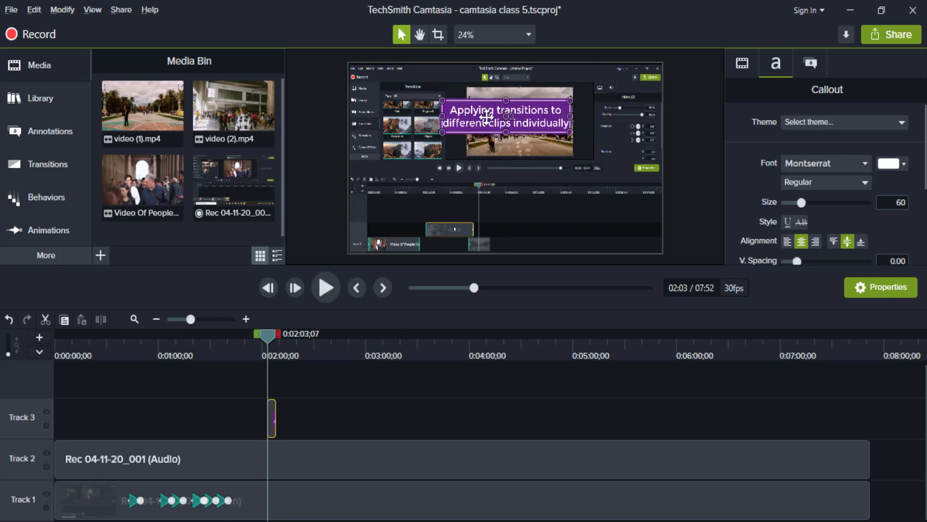
Extend the rectangle callout on Track 3 to about 2:19 and apply the Scale behavior to it.
left_click_drag(275, 416, 295, 415)
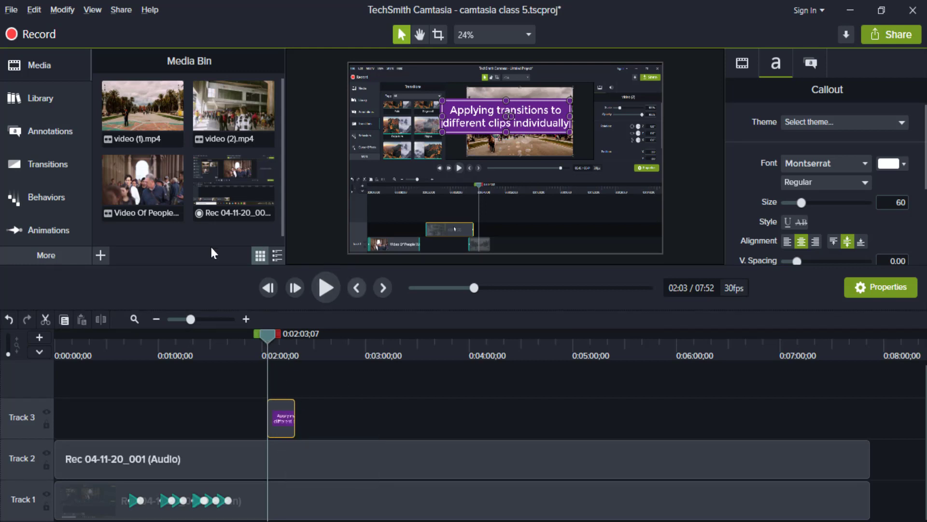
left_click(65, 198)
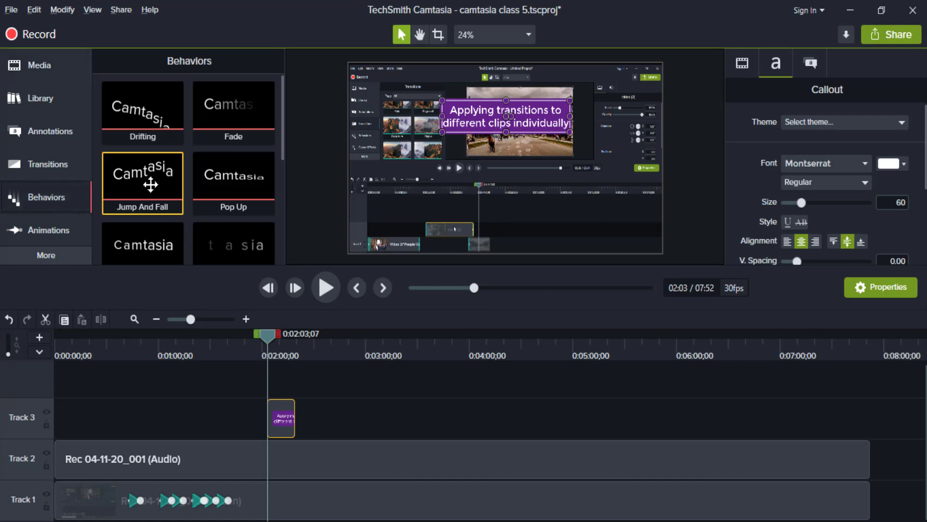
scroll(165, 155, "down", 2)
scroll(165, 152, "down", 2)
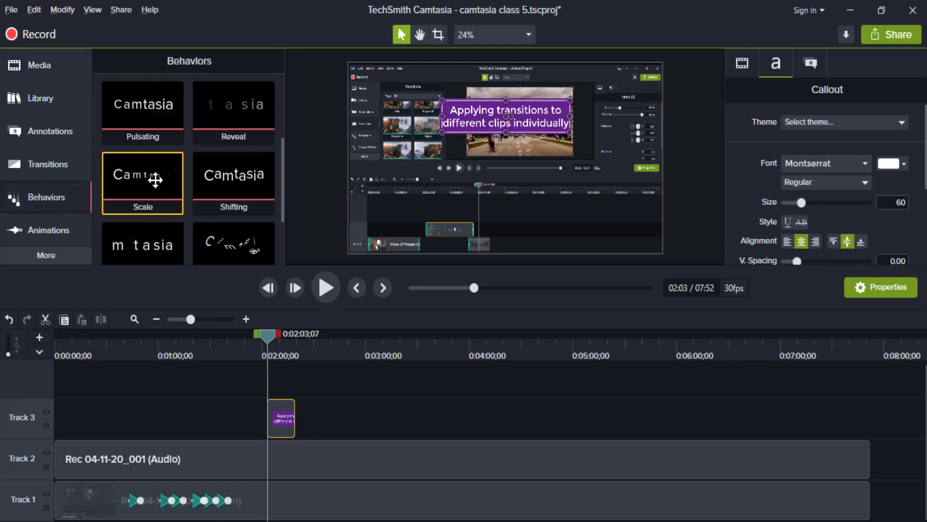
left_click_drag(127, 144, 278, 408)
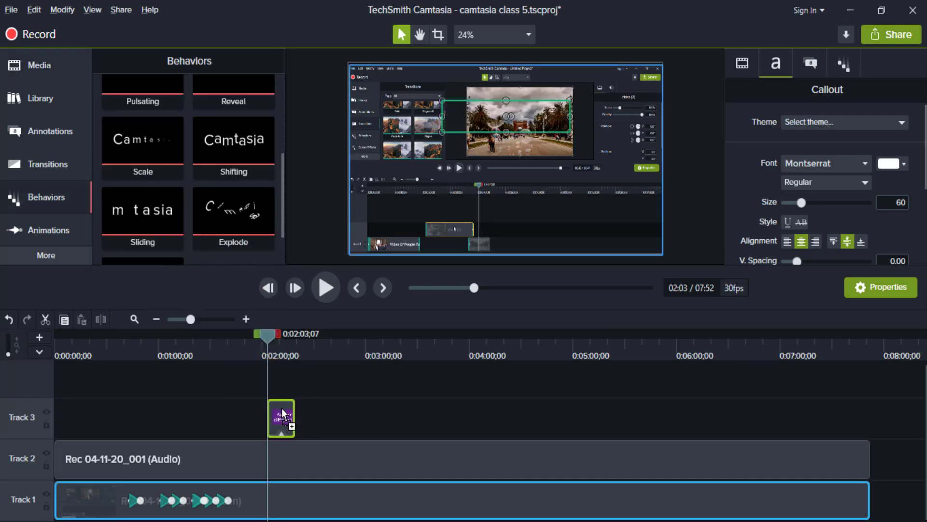
Play back the callout's Scale animation from about 2:00 and advance to about 3:39.
left_click_drag(271, 337, 266, 337)
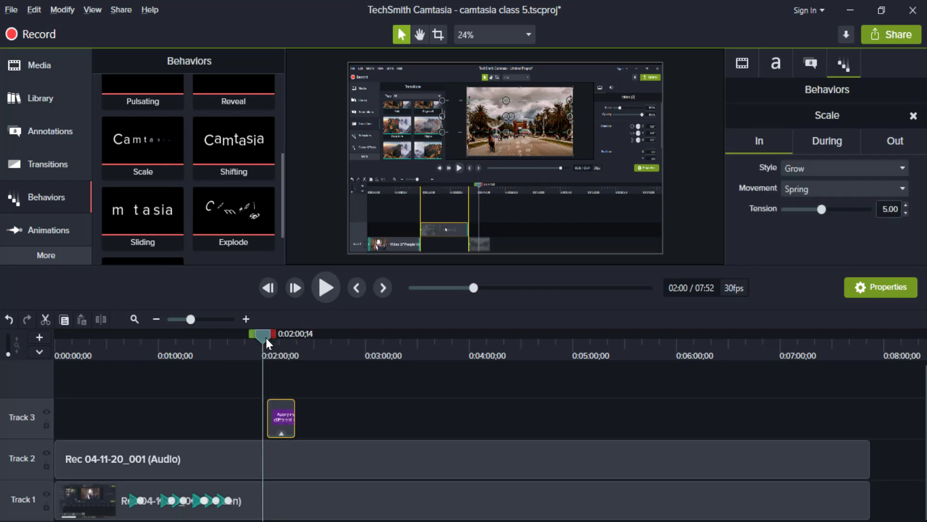
left_click(324, 288)
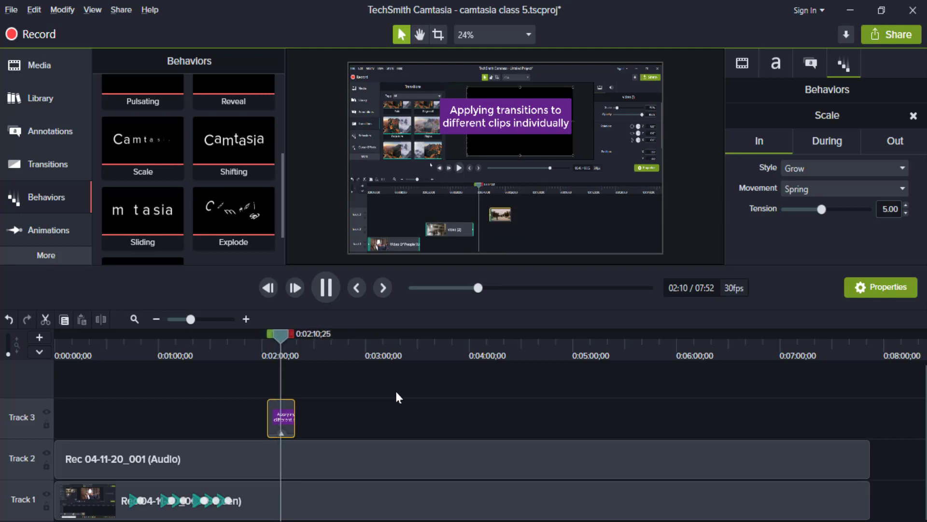
key("space")
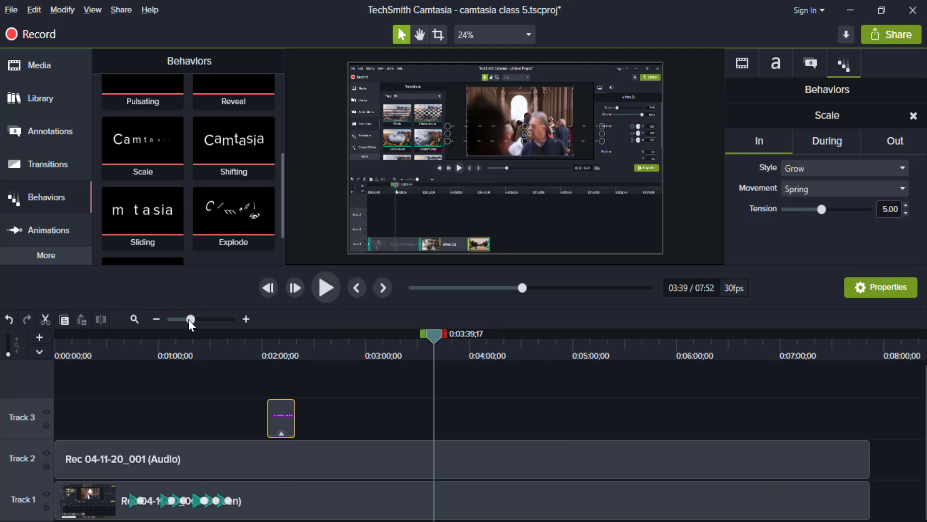
Place a purple Basic speech bubble callout on the recording at about 3:39 and reshape it into a wide, thin bubble.
left_click(54, 130)
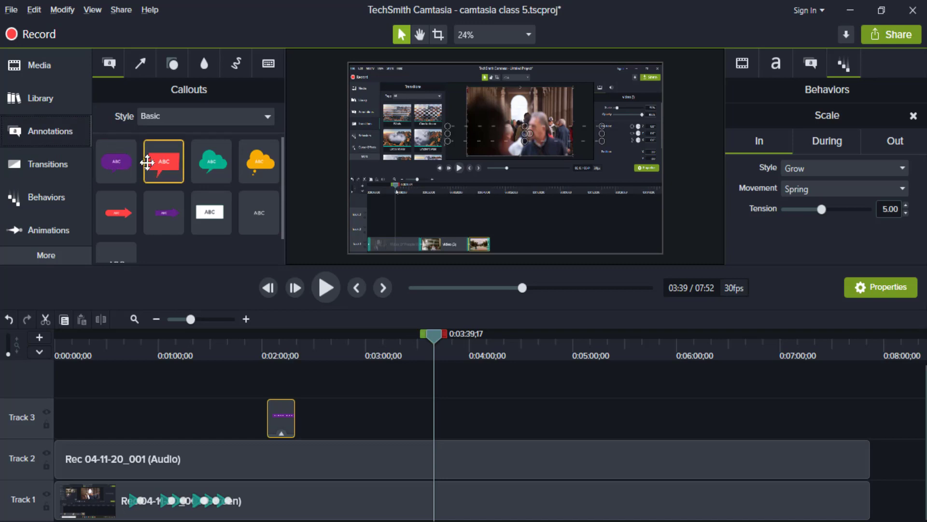
mouse_move(122, 163)
left_mouse_down()
mouse_move(208, 172)
mouse_move(504, 137)
left_mouse_up()
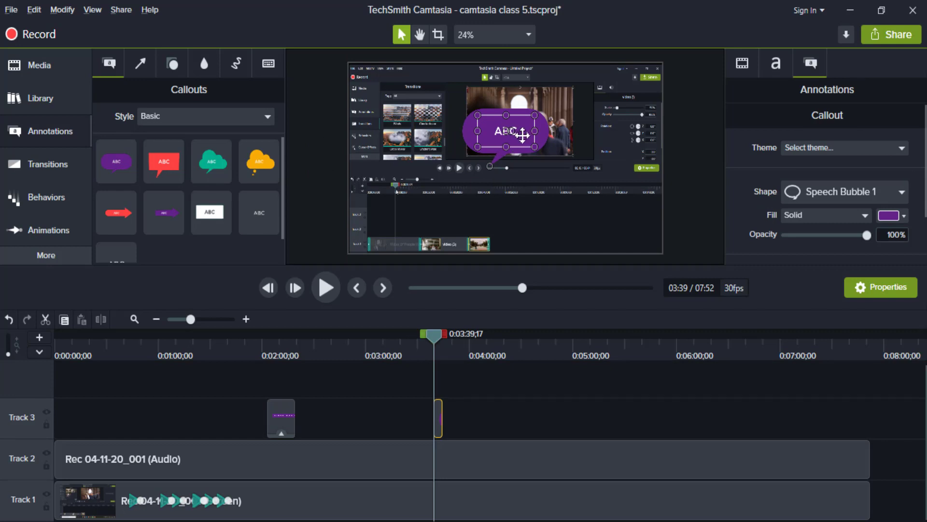
left_click_drag(534, 131, 624, 130)
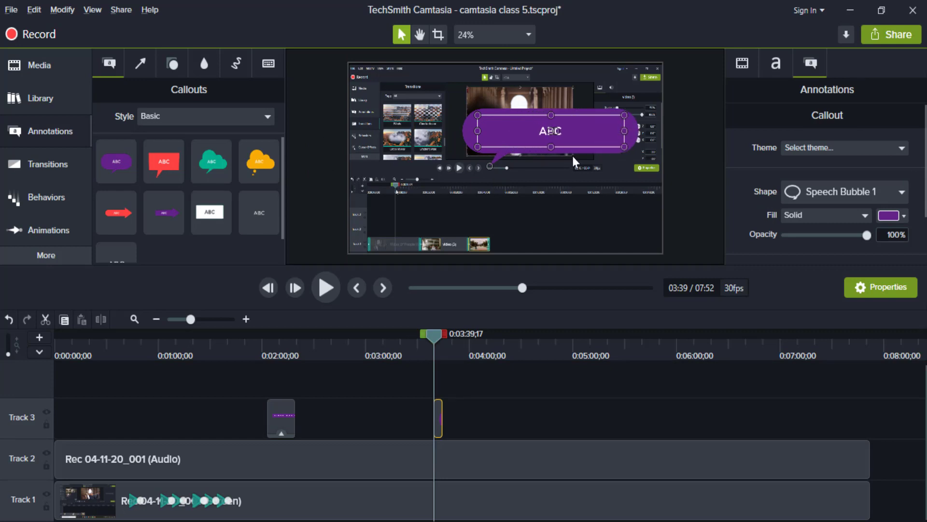
left_click_drag(551, 145, 551, 132)
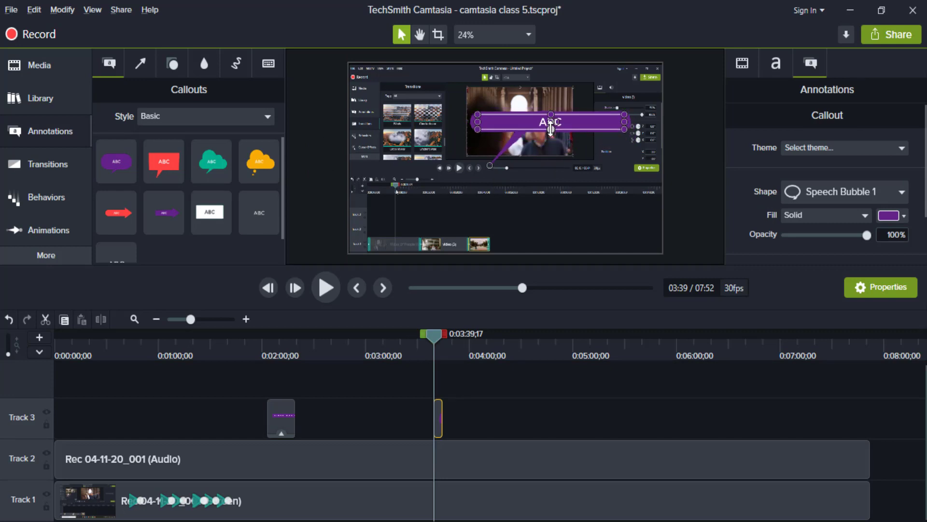
Replace the new speech bubble's placeholder text with "How to apply anotations to a video clip".
double_click(540, 127)
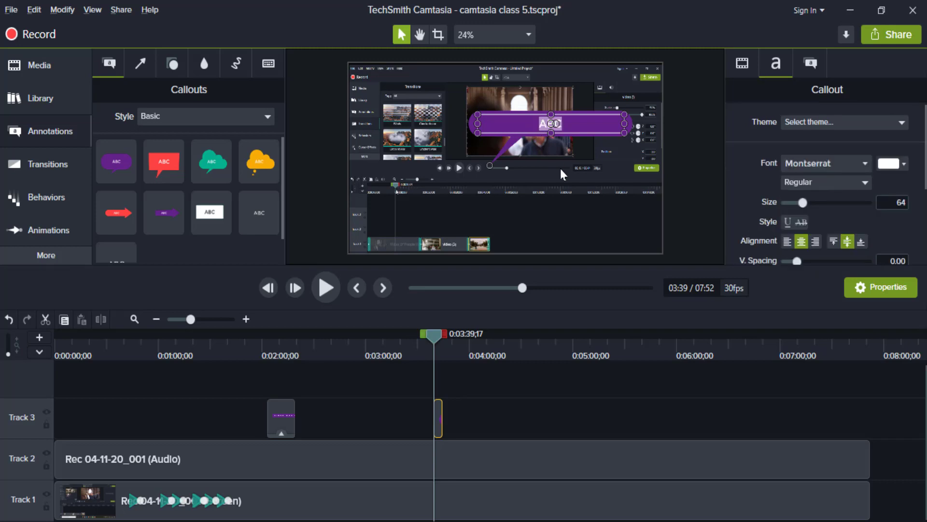
type("How to app")
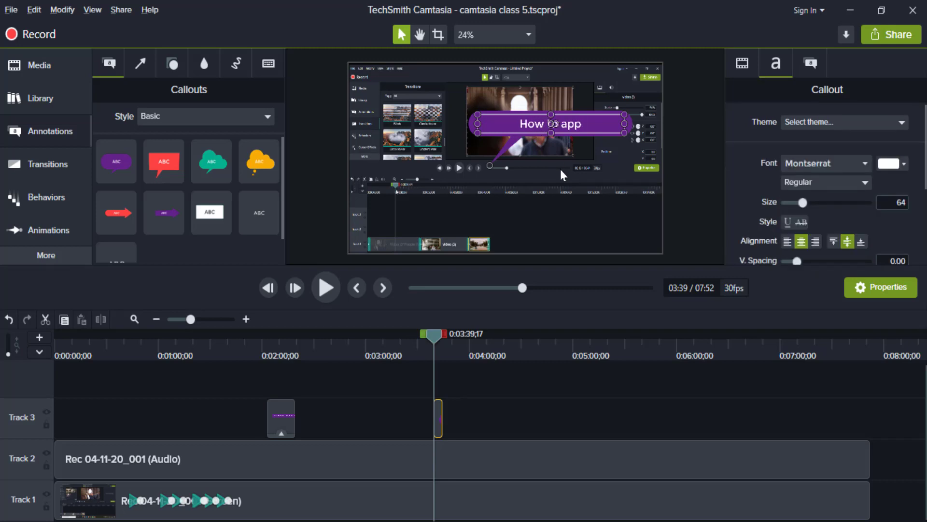
type("ly")
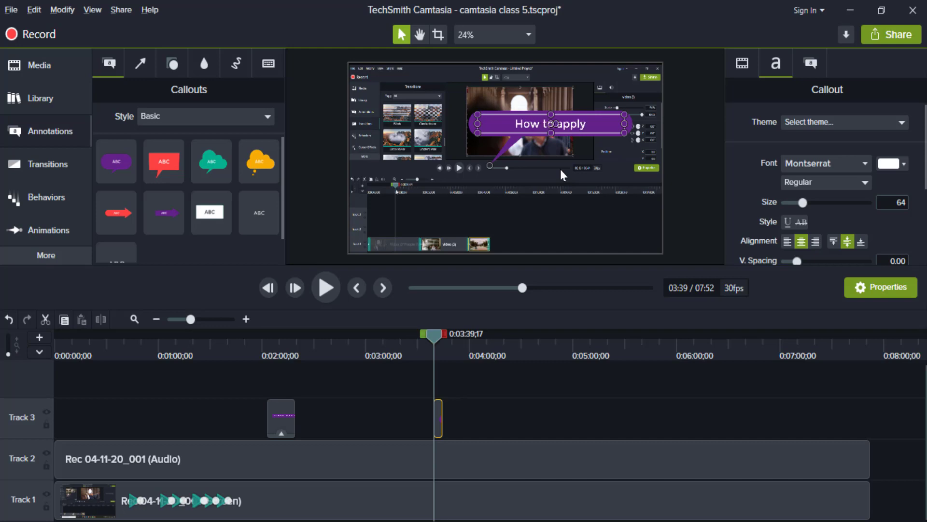
type(" anotat")
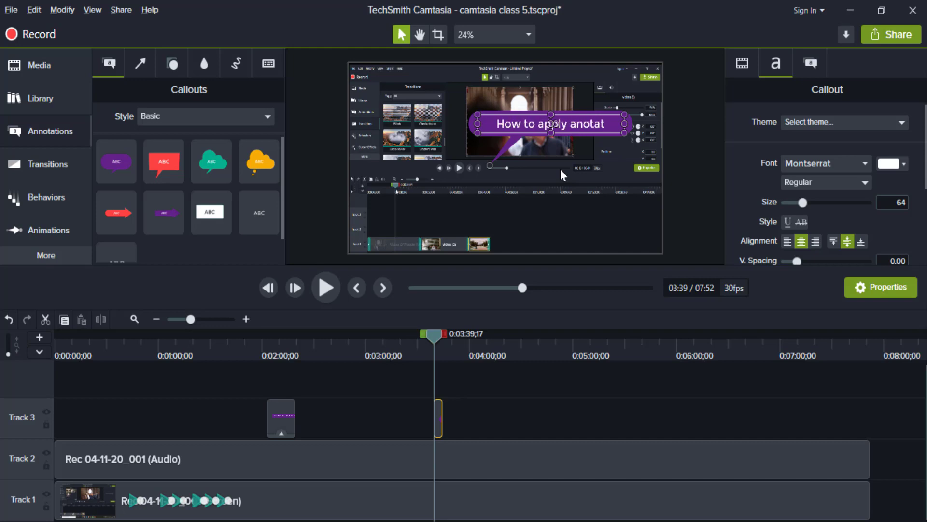
type("ions t")
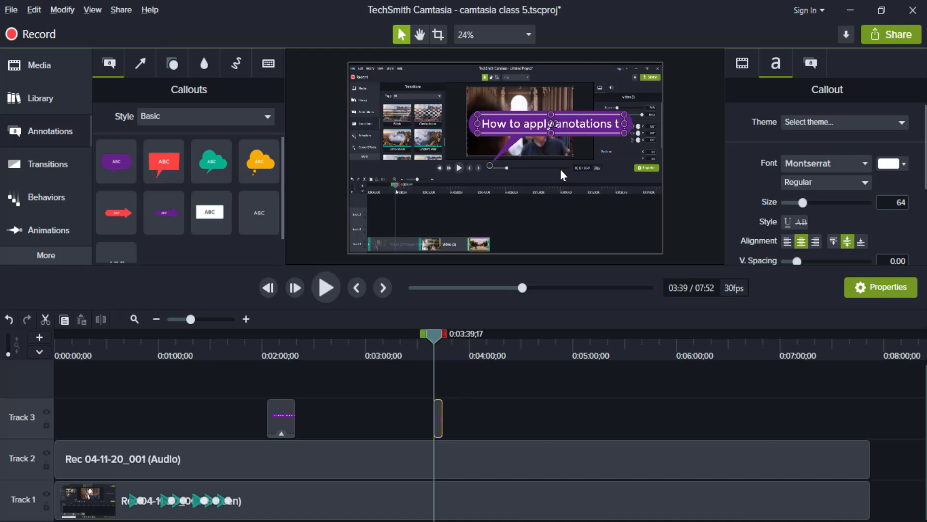
type("o a video c")
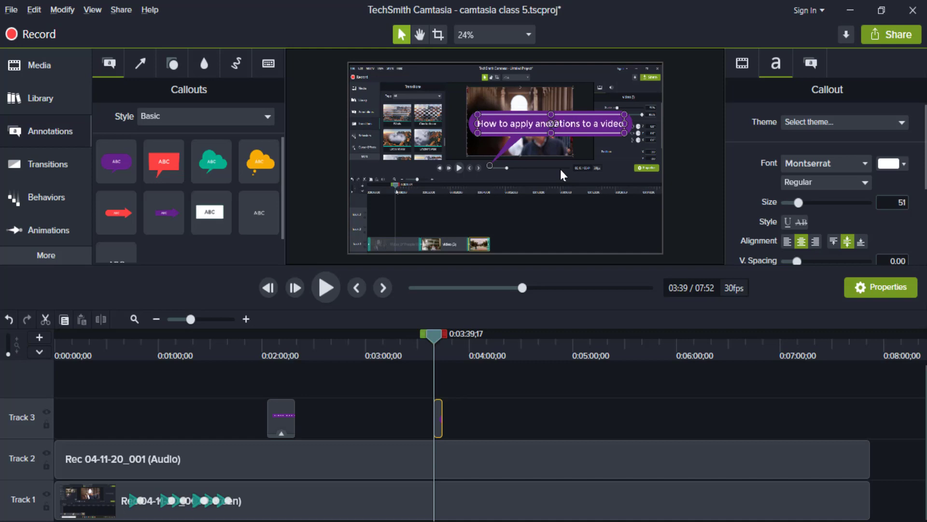
type("lip")
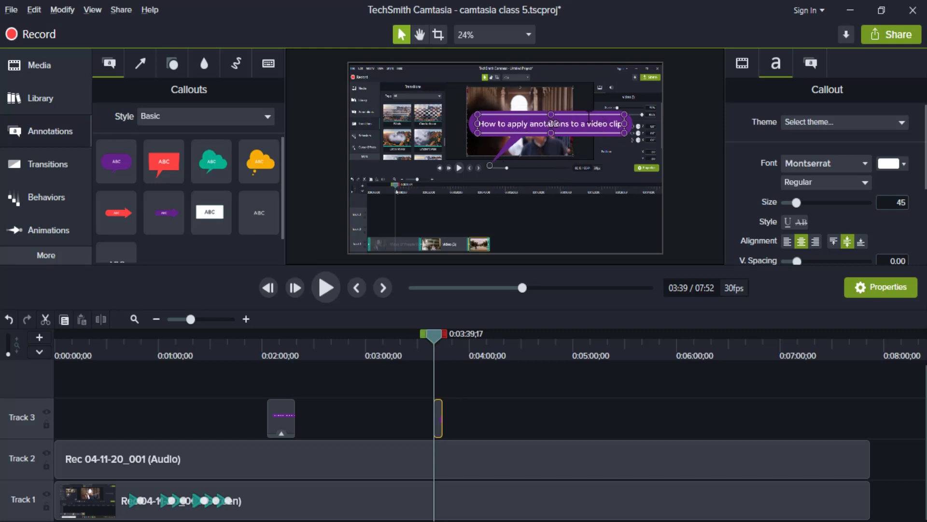
Move the speech bubble to the top of the recorded video preview and point its tail at the recorded Annotations entry.
left_click(577, 103)
left_click(571, 118)
left_click_drag(572, 117, 554, 90)
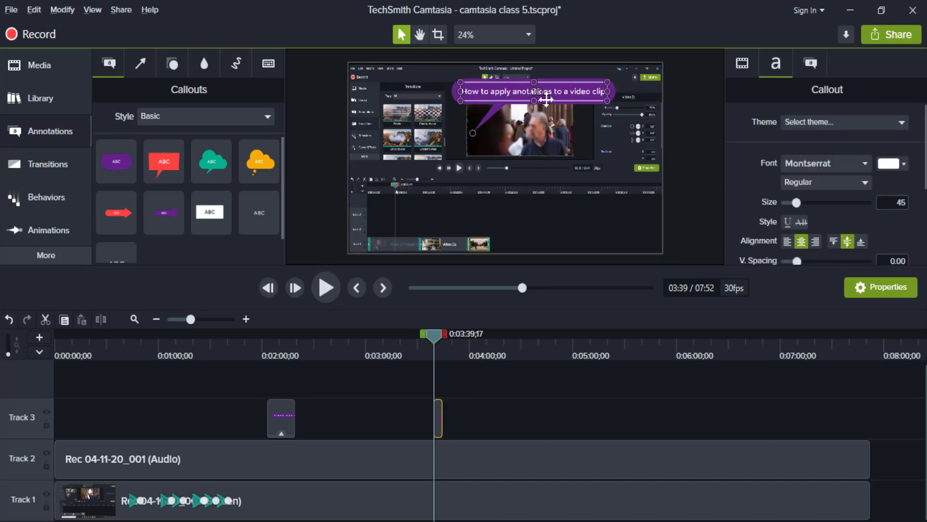
left_click_drag(473, 133, 381, 113)
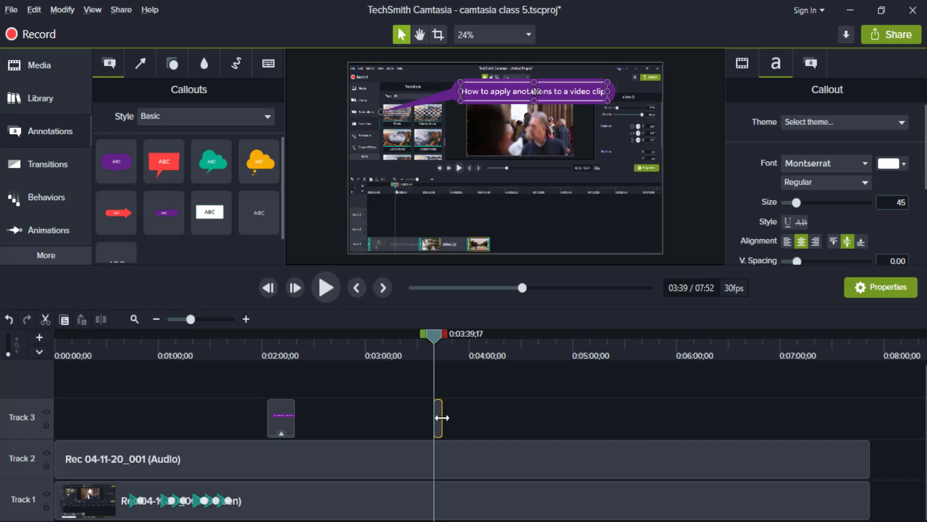
Extend the speech bubble on Track 3 to about 3:51 and play it back from about 3:32.
left_click_drag(441, 418, 453, 419)
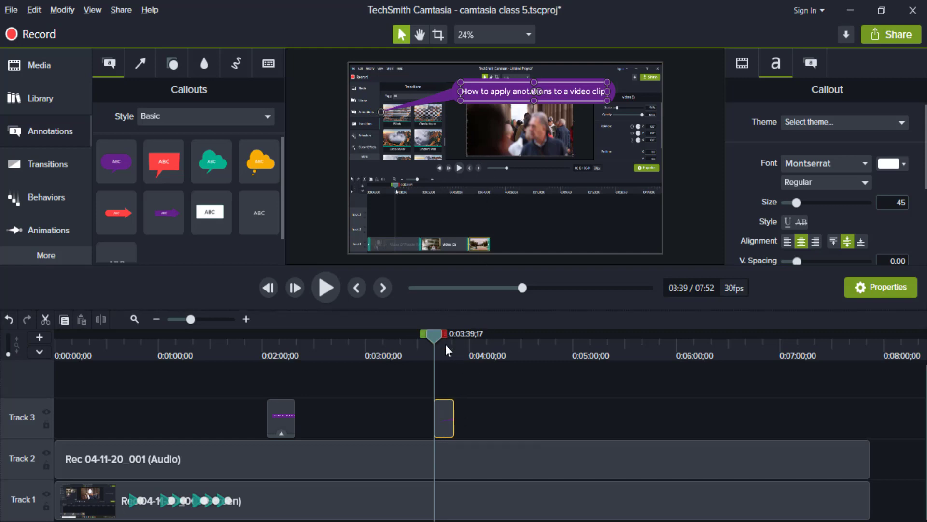
key("space")
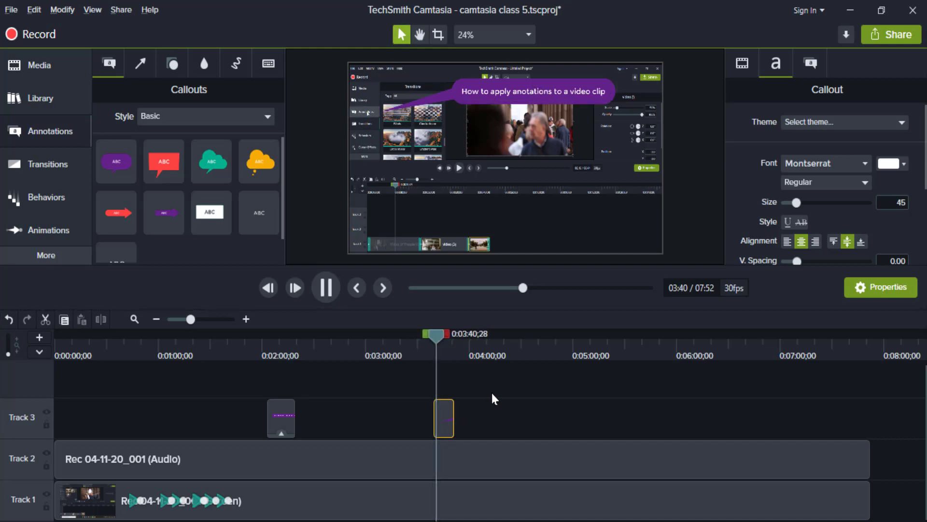
key("space")
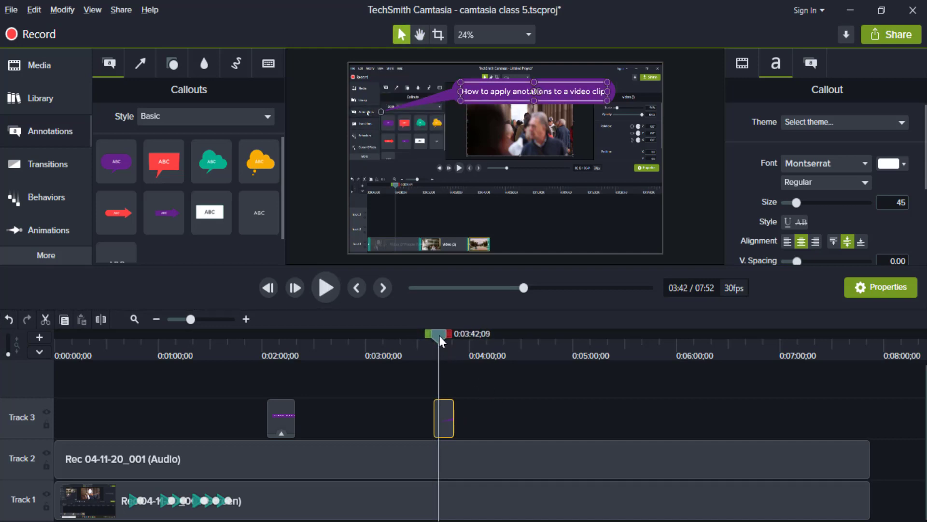
left_click_drag(440, 335, 421, 341)
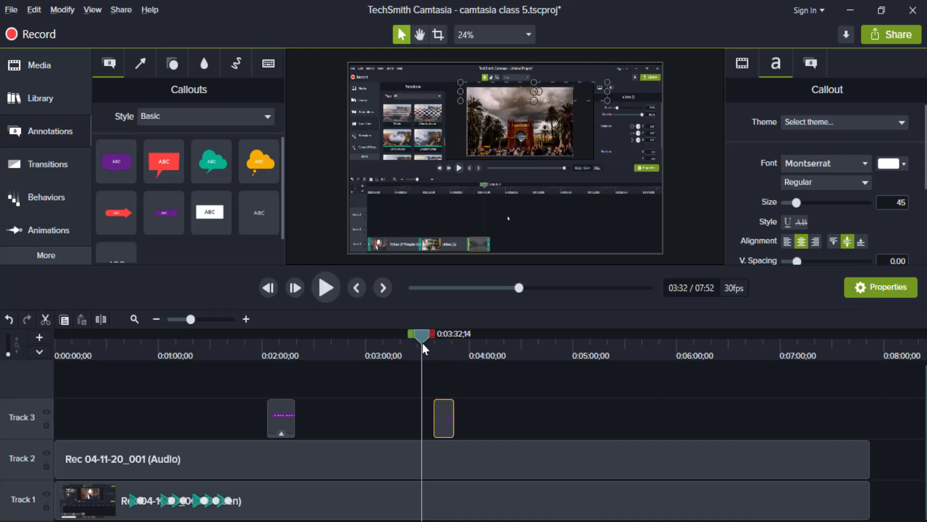
left_click(327, 287)
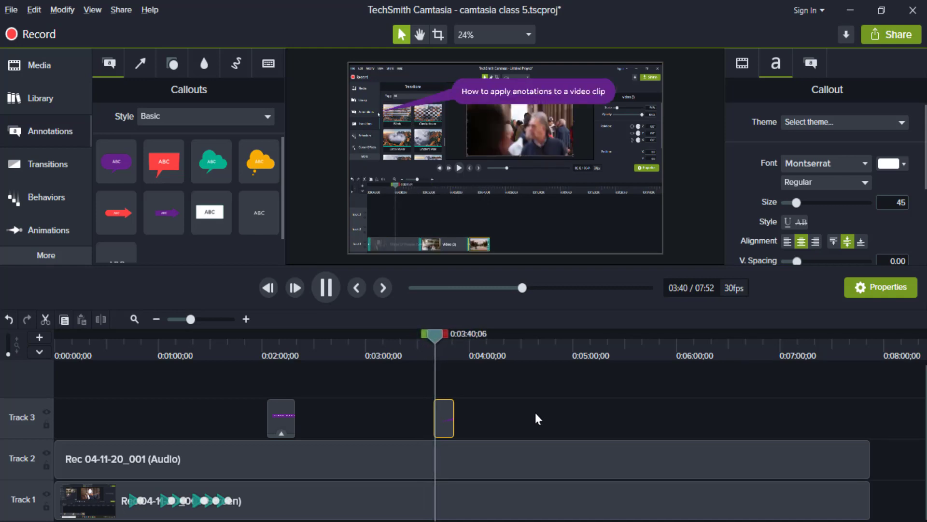
Apply the Fly In behavior to the annotations speech bubble on Track 3 and play it back from about 3:33.
key("space")
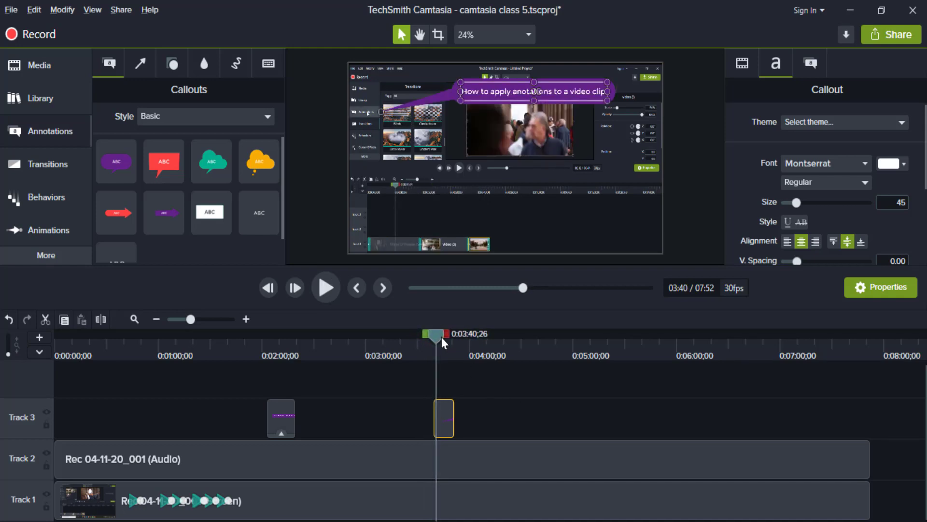
left_click_drag(437, 337, 428, 337)
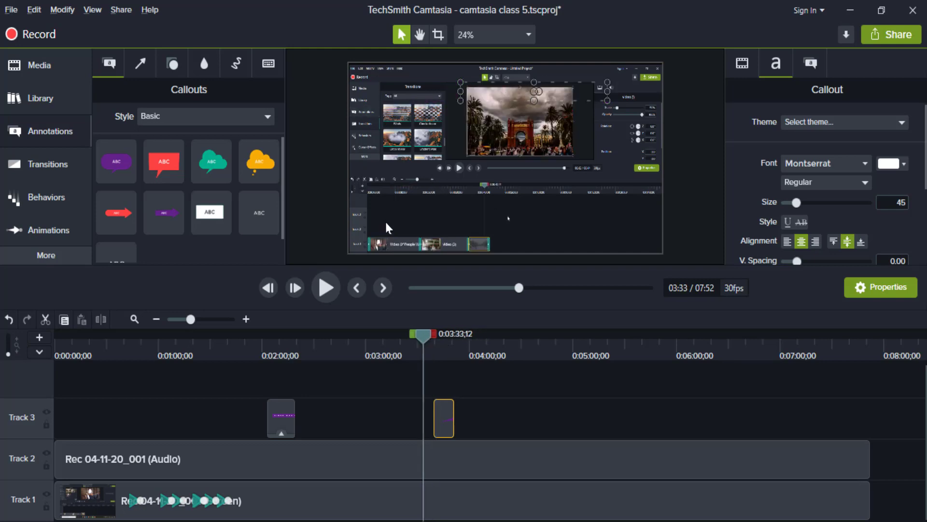
left_click(19, 198)
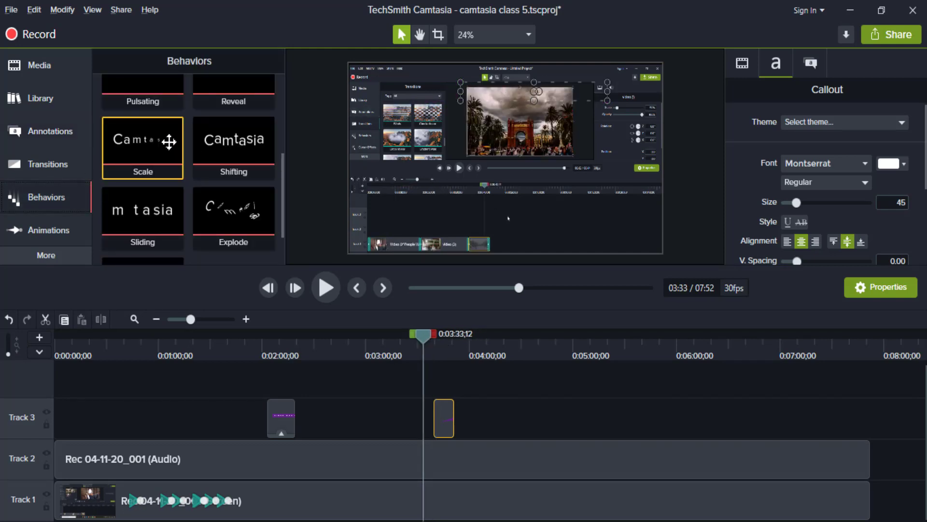
scroll(167, 141, "down", 2)
left_click_drag(155, 216, 450, 416)
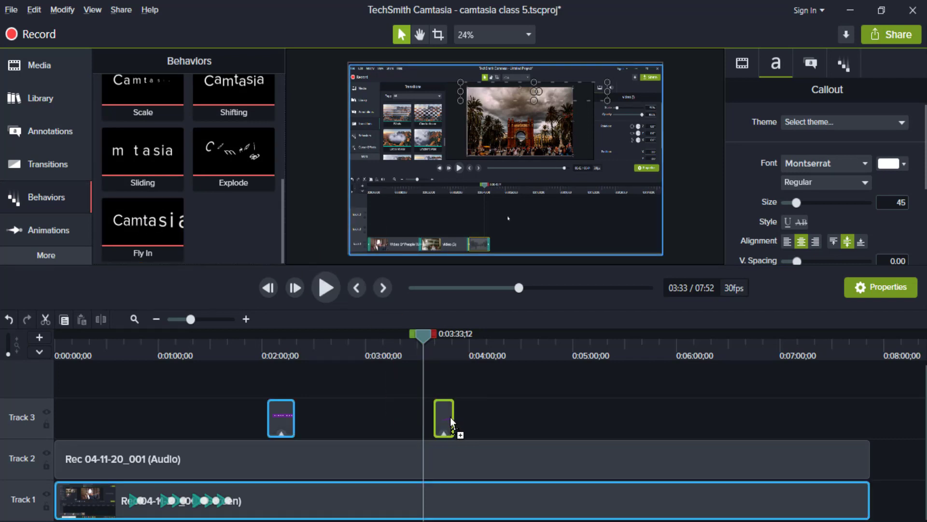
left_click(330, 287)
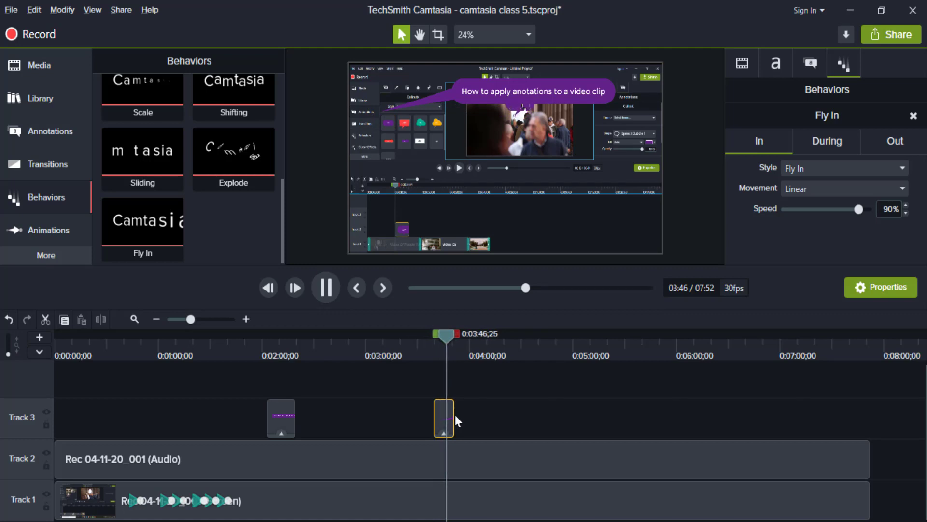
key("space")
Shorten the annotations speech bubble on Track 3 to end at about 3:47 and play the recording on to about 3:50.
left_click_drag(452, 414, 447, 414)
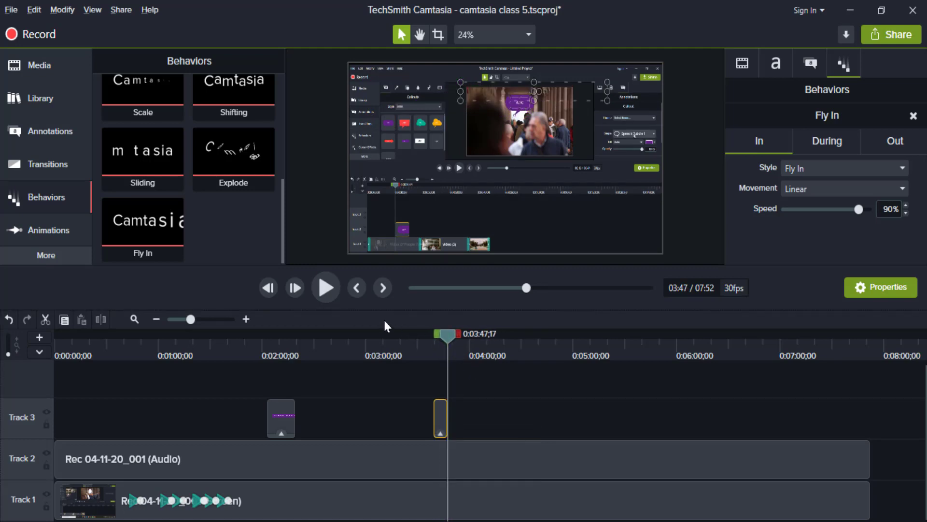
left_click(327, 286)
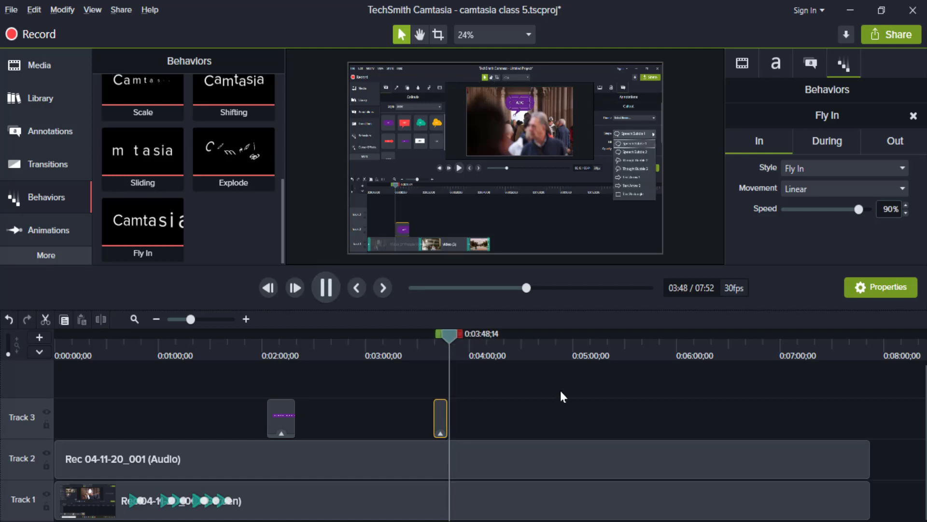
key("space")
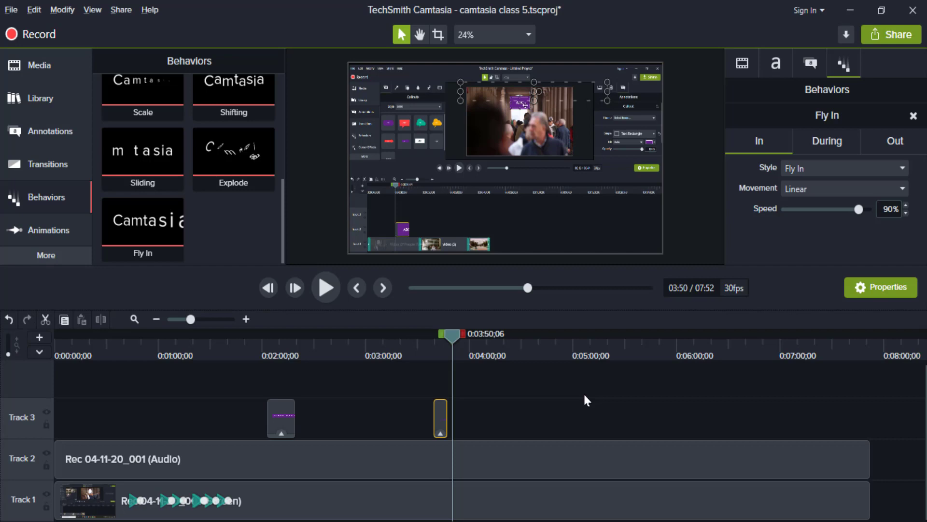
Import the image "subscribe like and share" from the Tutorials > channel essential folder on drive F: into the Media Bin.
key("ctrl+1")
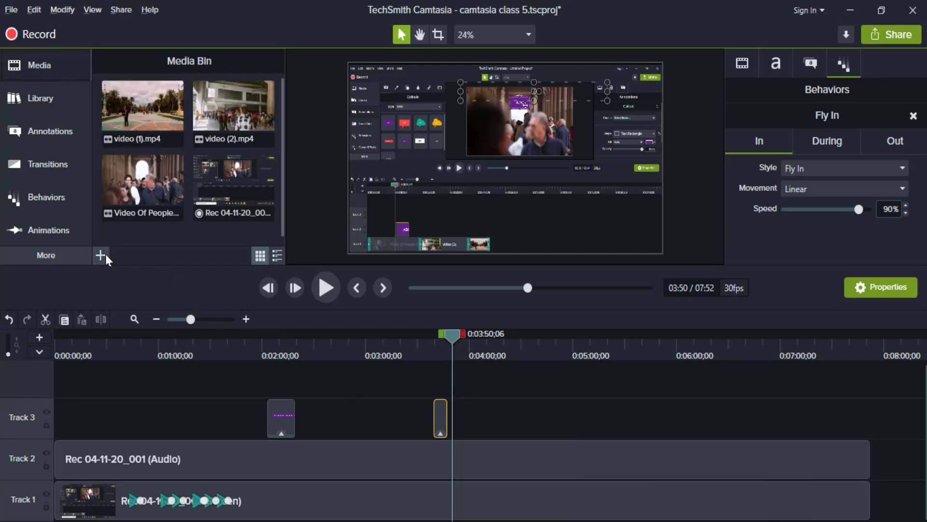
left_click(102, 252)
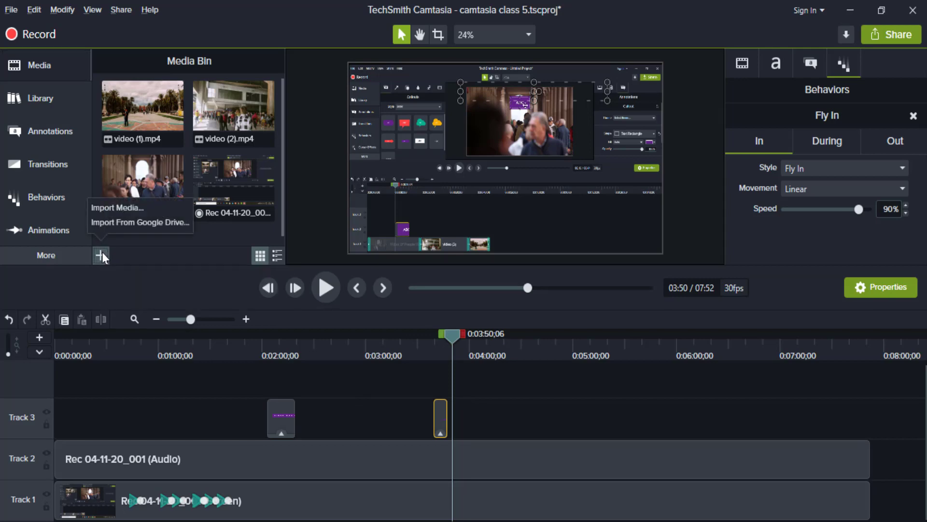
left_click(133, 207)
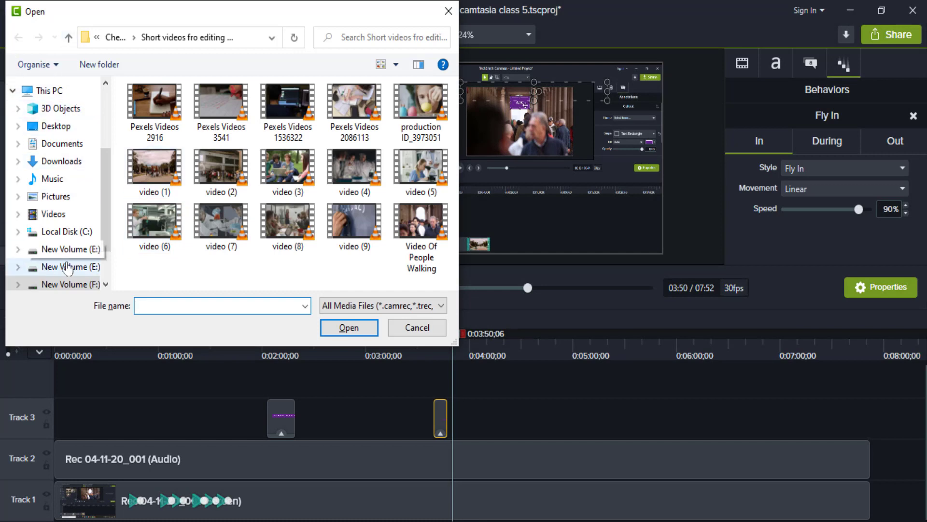
left_click(67, 284)
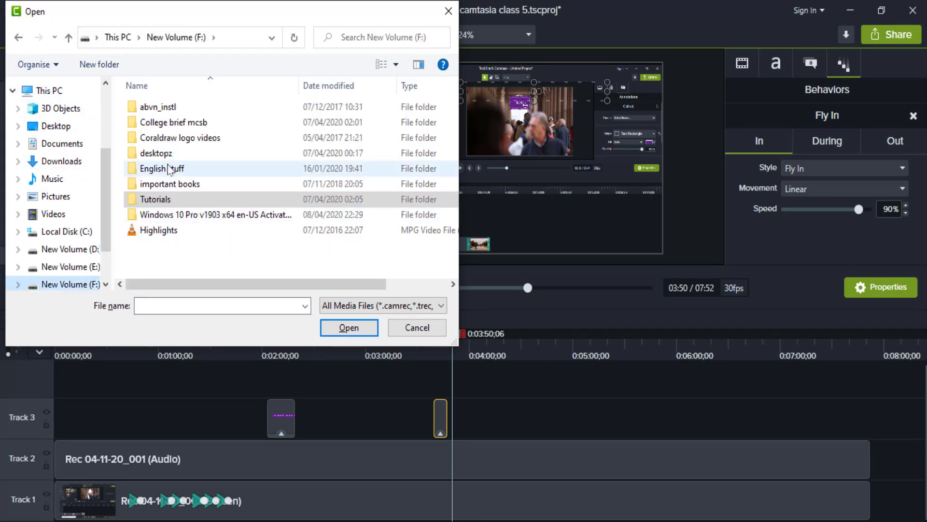
double_click(161, 199)
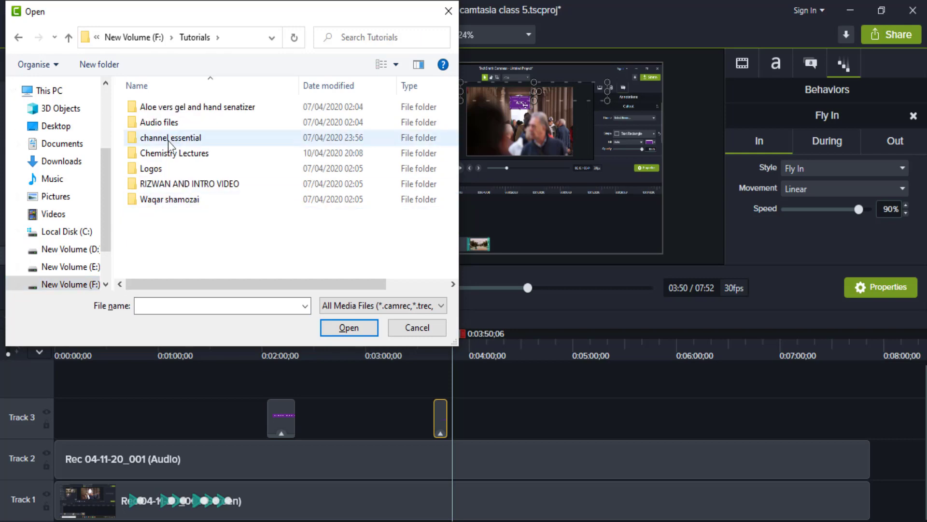
double_click(170, 140)
scroll(338, 198, "down", 5)
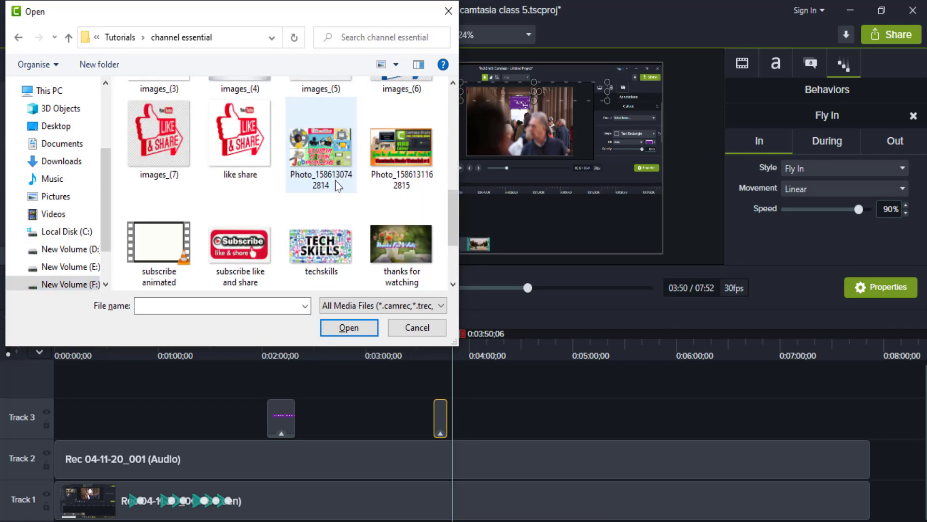
left_click(255, 252)
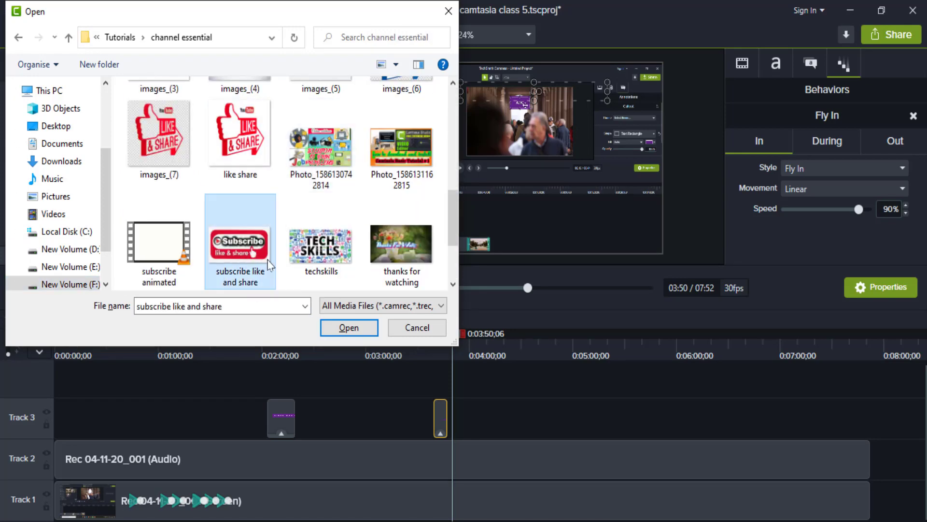
scroll(260, 256, "down", 2)
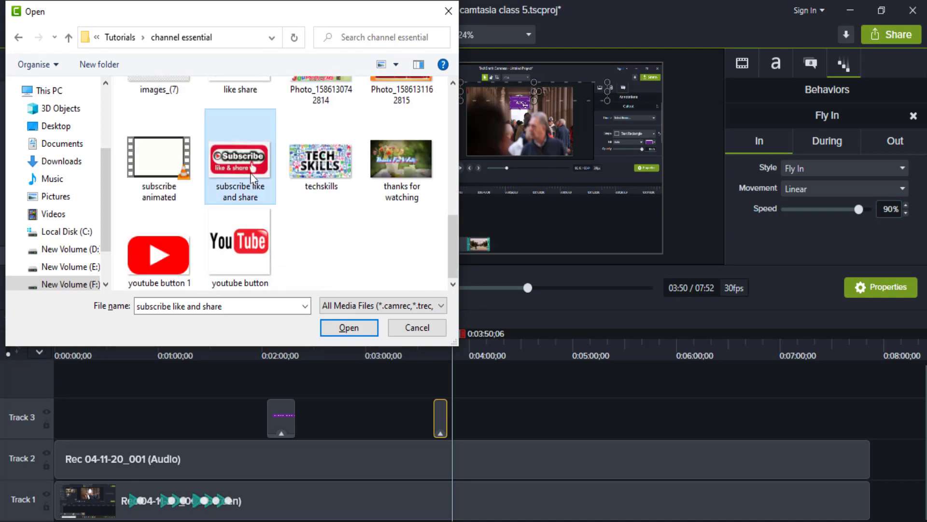
left_click(338, 331)
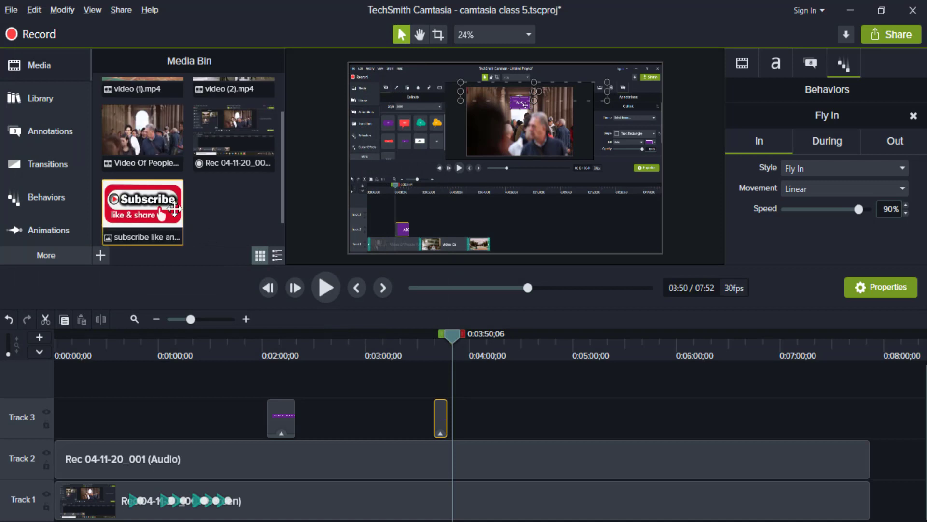
Place the "subscribe like and share" image on Track 3 at about 4:18 and extend it to about 4:31.
left_click_drag(165, 208, 500, 421)
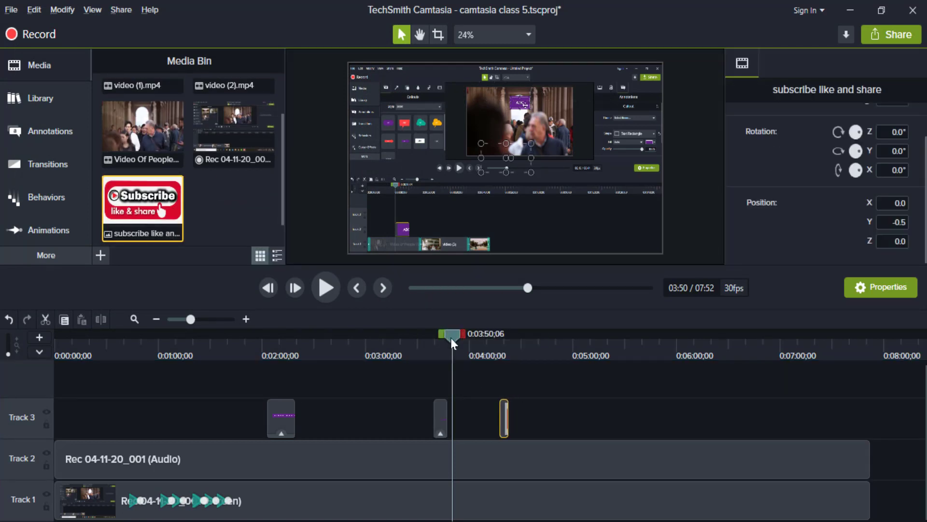
left_click_drag(451, 338, 496, 342)
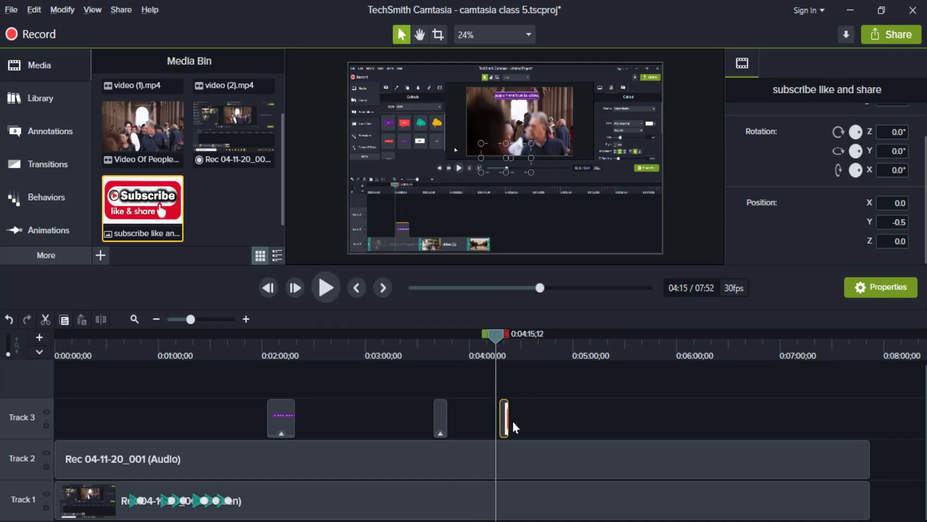
left_click_drag(505, 412, 521, 413)
Apply the Sliding behavior to the subscribe image and set its In direction to Top.
left_click(53, 198)
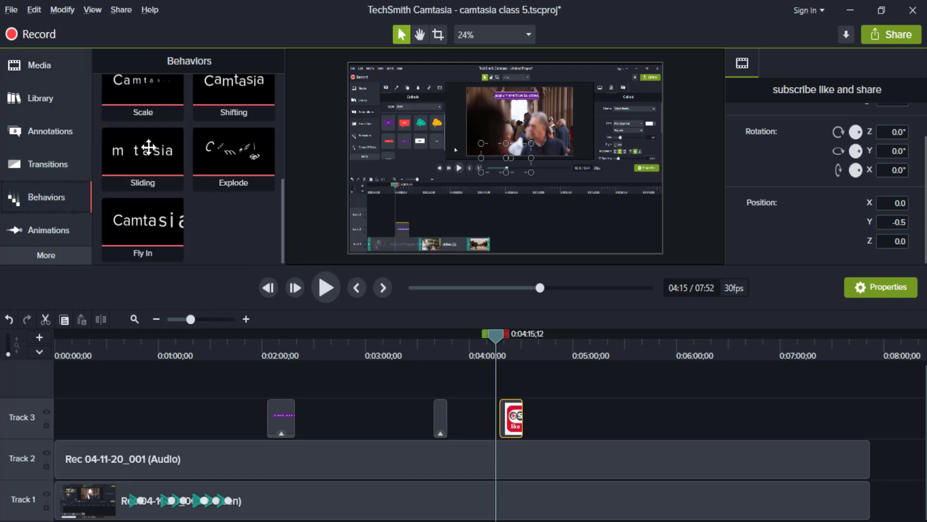
scroll(216, 215, "up", 1)
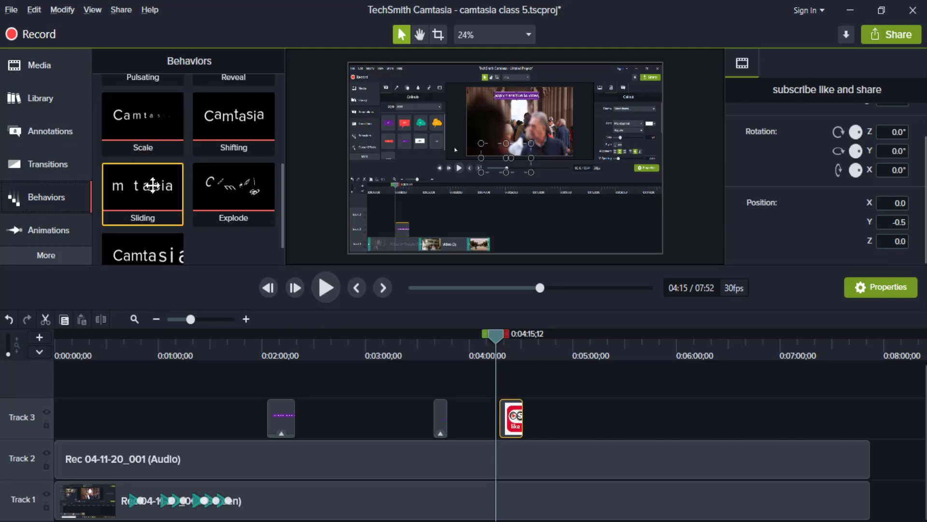
left_click_drag(154, 186, 507, 430)
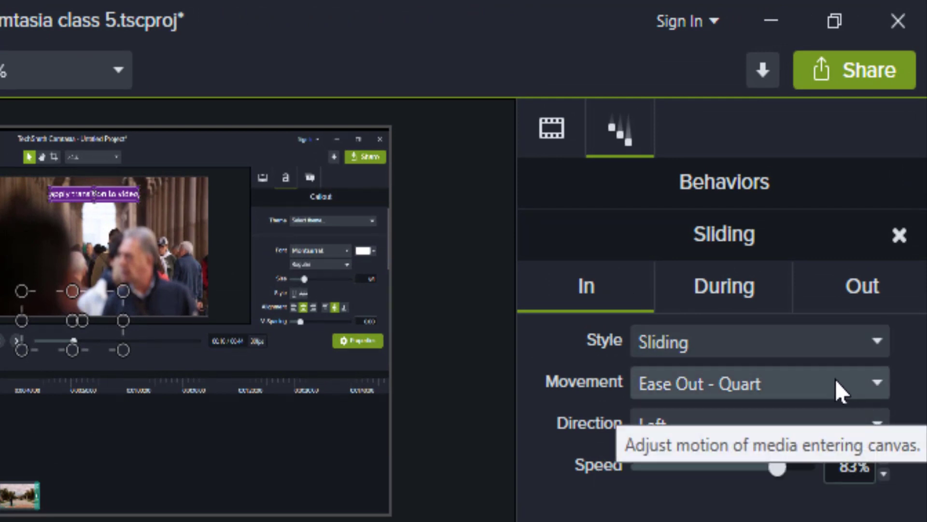
left_click(875, 425)
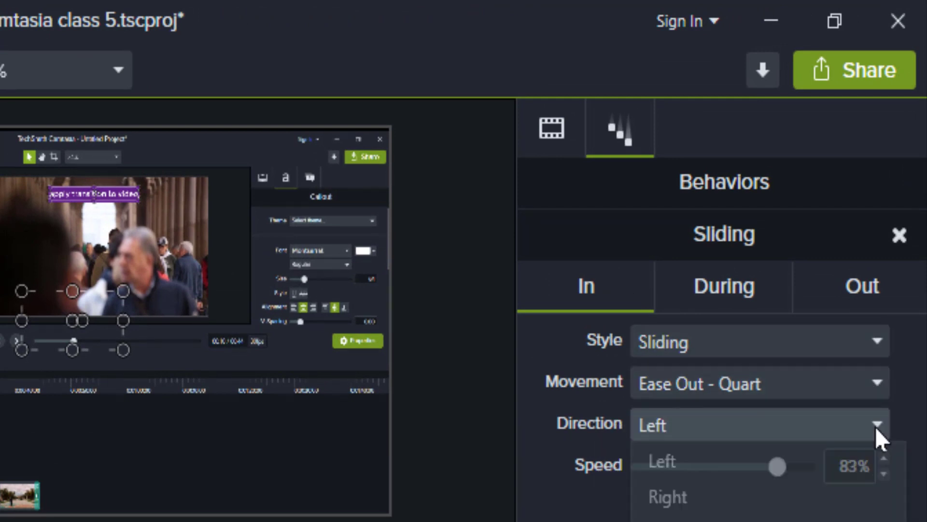
left_click(821, 520)
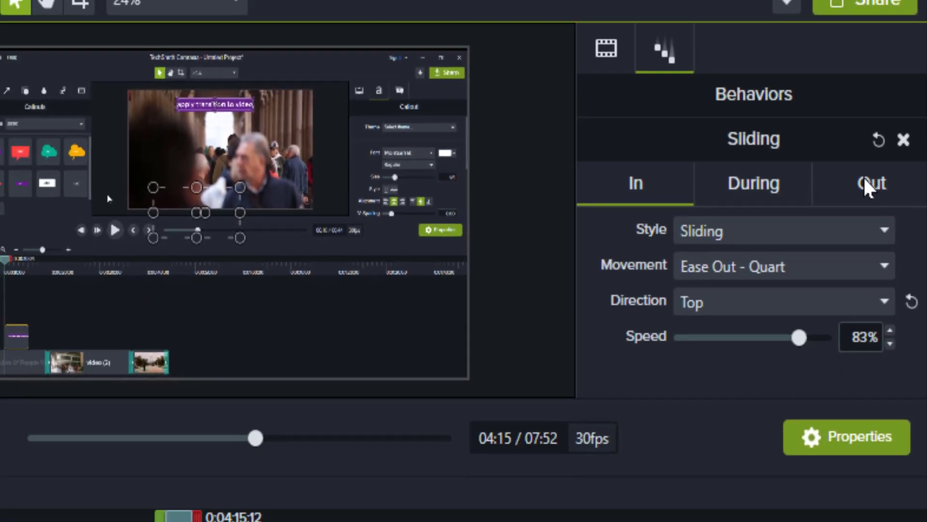
Set the Sliding behavior's Out direction to Bottom and play the recording to about 4:20.
left_click(850, 285)
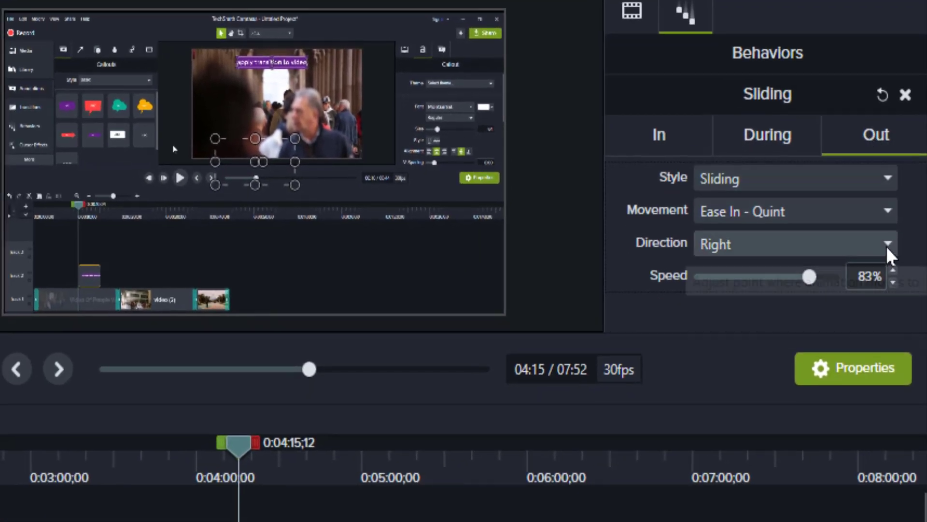
left_click(876, 428)
left_click(765, 359)
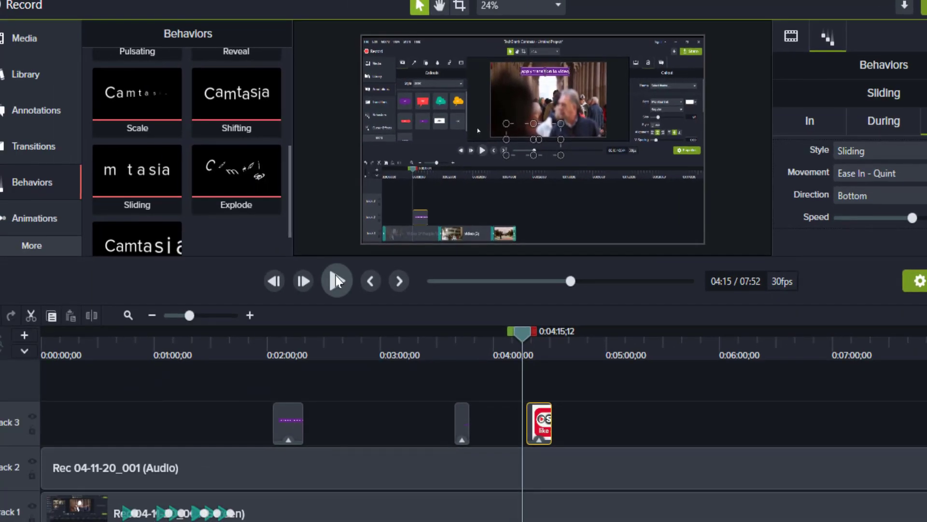
left_click(335, 279)
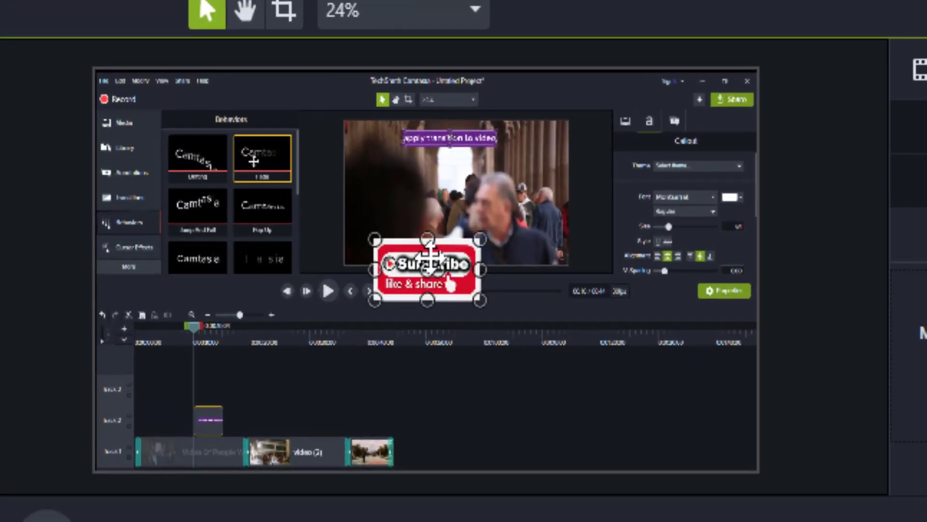
Move the subscribe image to the lower middle of the canvas and stretch it into a wider, flatter banner.
left_click_drag(430, 254, 435, 396)
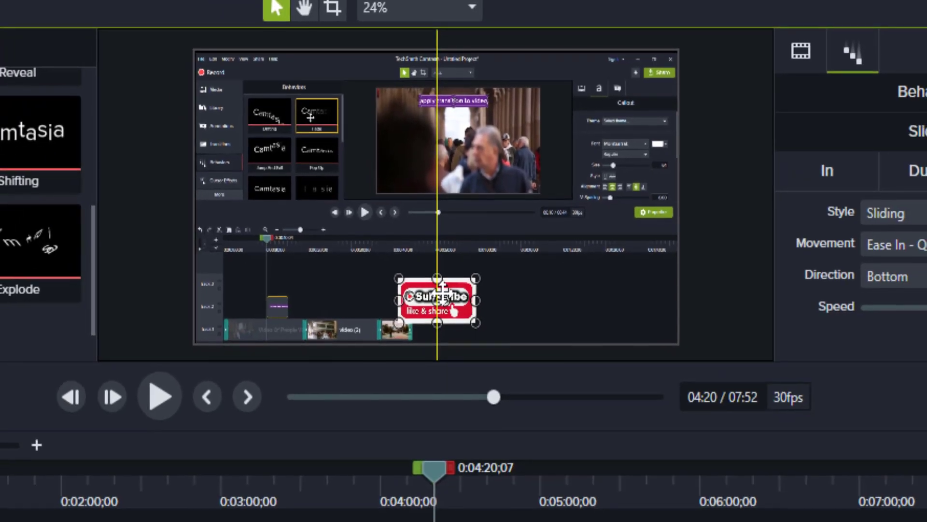
left_click_drag(442, 290, 528, 314)
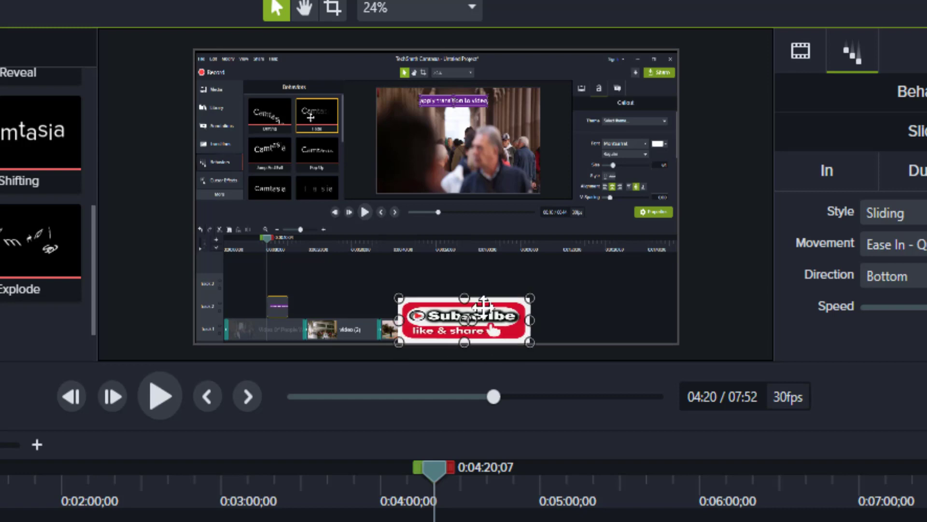
mouse_move(451, 309)
left_mouse_down()
mouse_move(459, 282)
mouse_move(464, 302)
left_mouse_up()
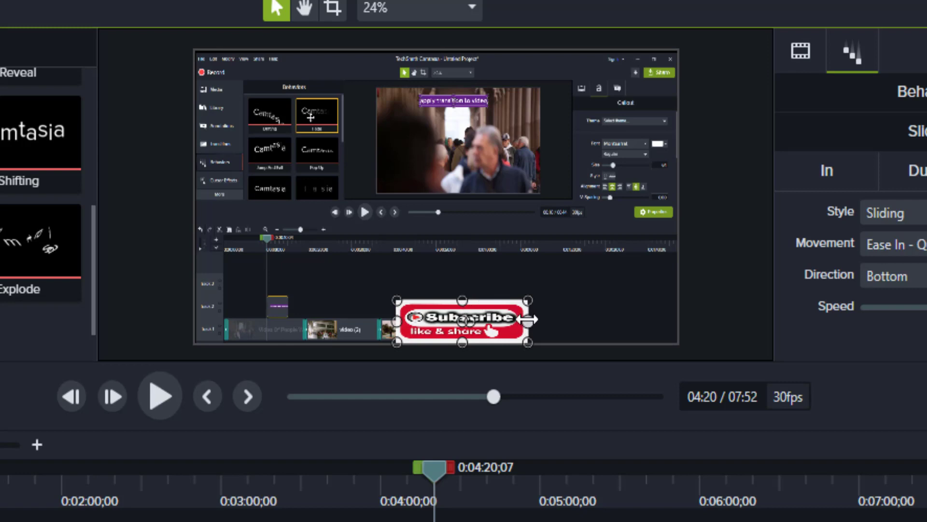
left_click_drag(528, 319, 500, 306)
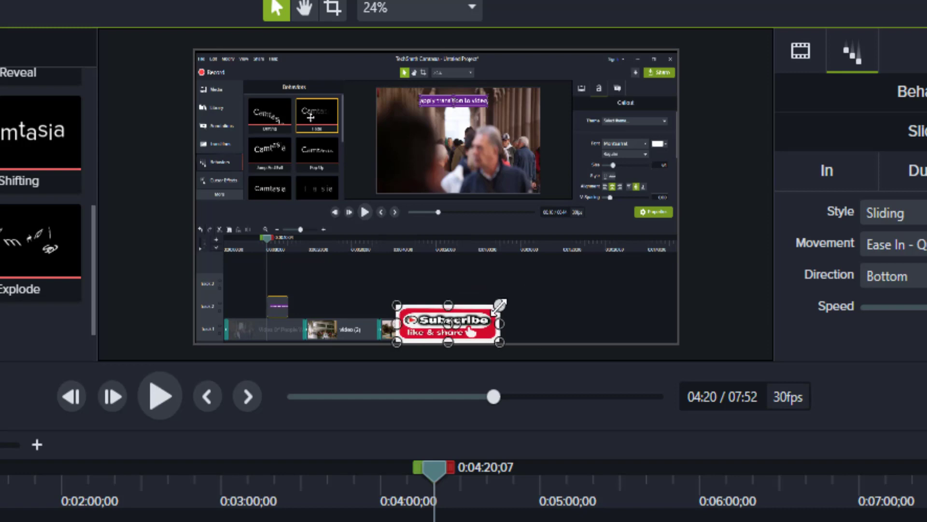
left_click_drag(450, 320, 459, 304)
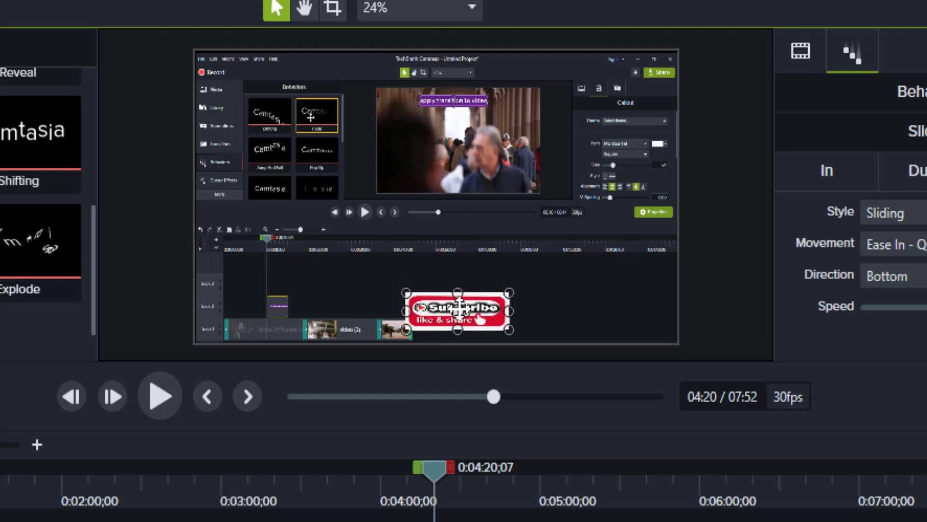
Play back the subscribe image's sliding entrance and exit from about 4:11 to about 4:32.
left_click_drag(439, 475, 414, 484)
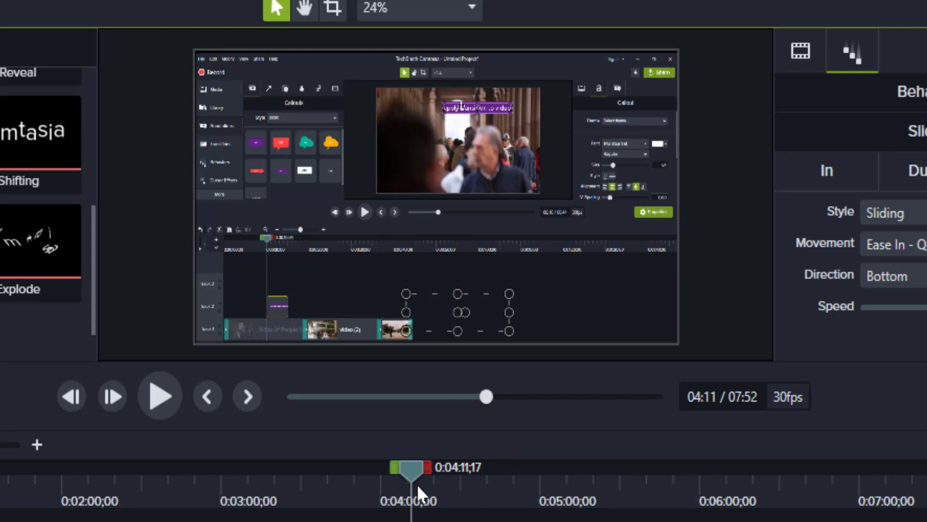
key("space")
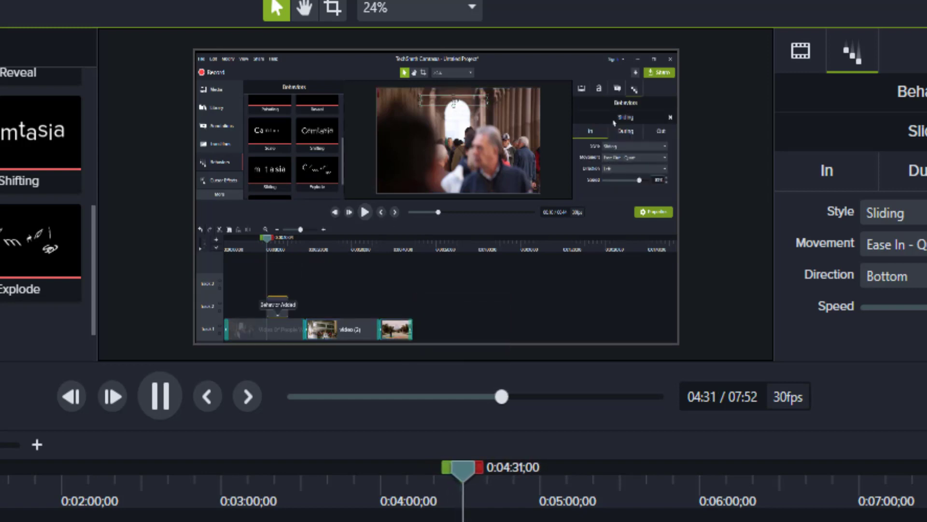
key("space")
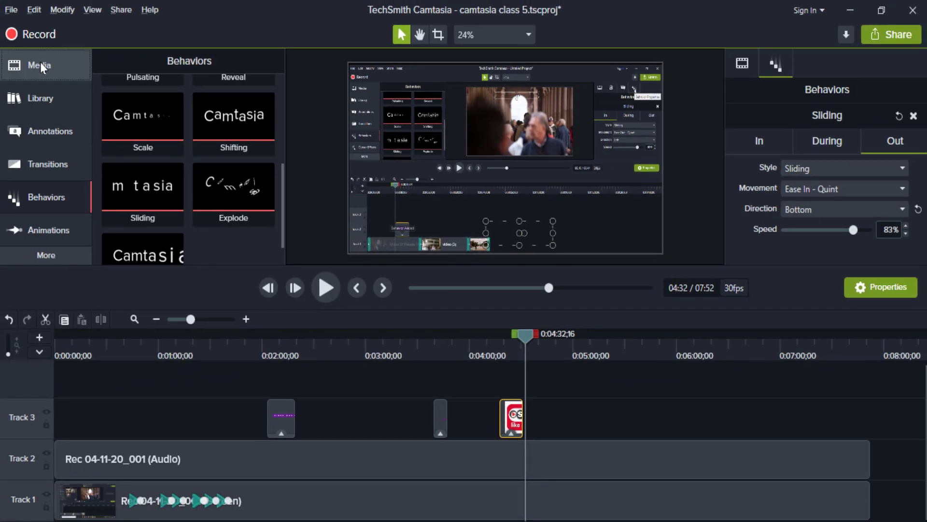
Add video (1).mp4 from the Media Bin to Track 3, shortly after the subscribe image.
left_click(39, 61)
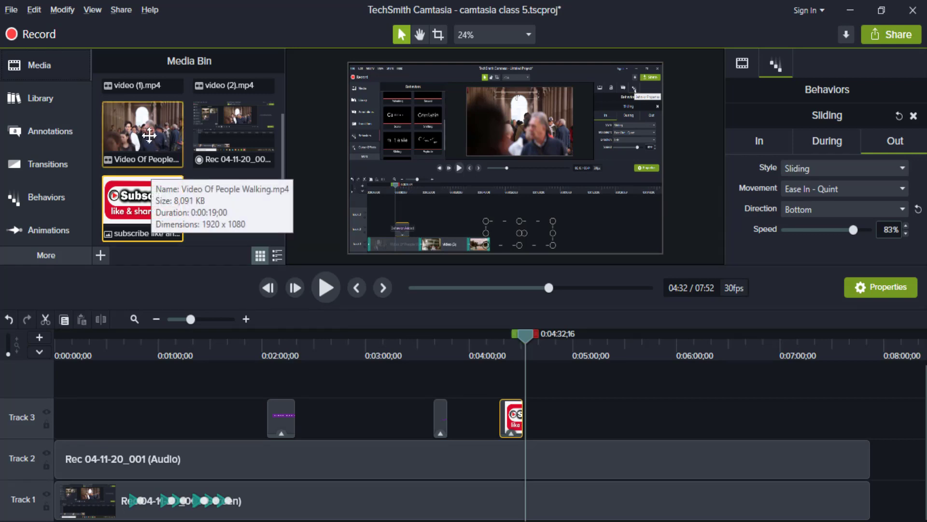
scroll(149, 136, "up", 1)
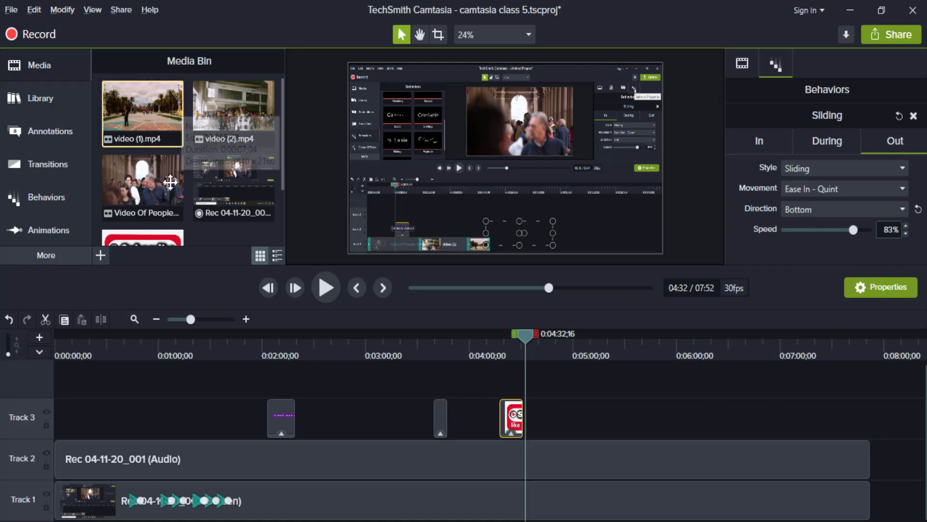
left_click_drag(156, 112, 570, 384)
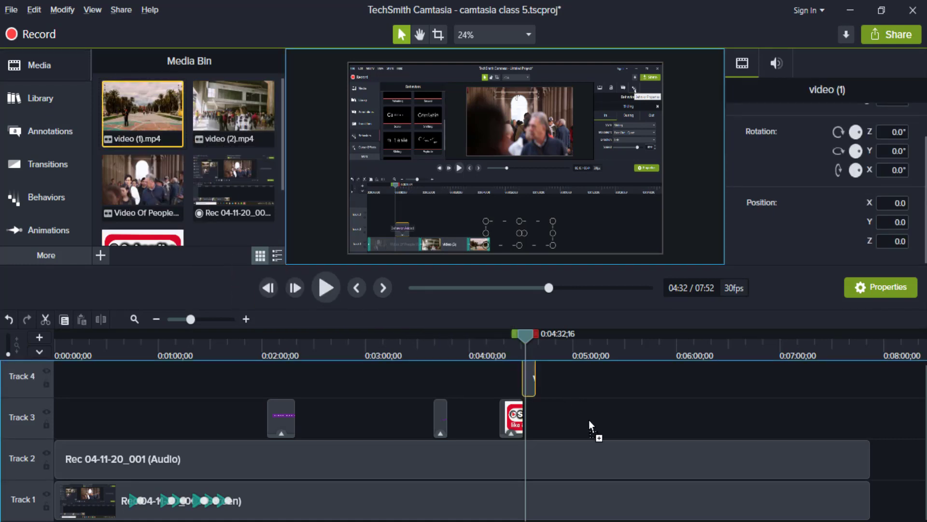
left_click_drag(582, 433, 537, 451)
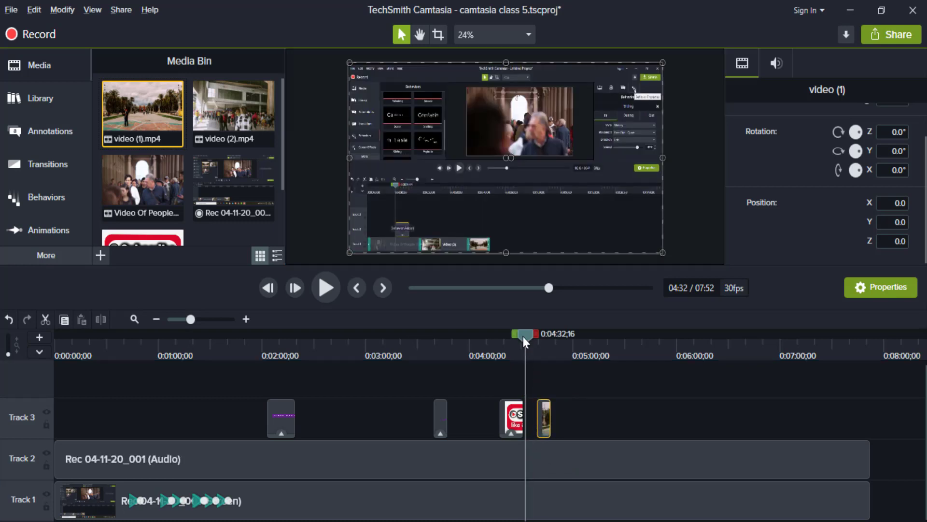
Shrink video (1) into the upper-right corner of the canvas, make it slightly taller, and align it with the canvas edge.
left_click_drag(523, 336, 540, 338)
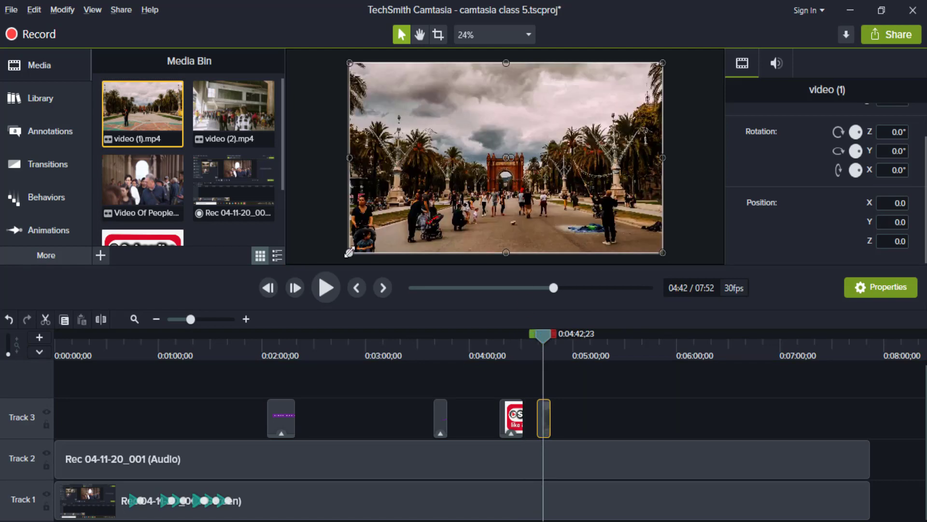
left_click_drag(349, 252, 551, 123)
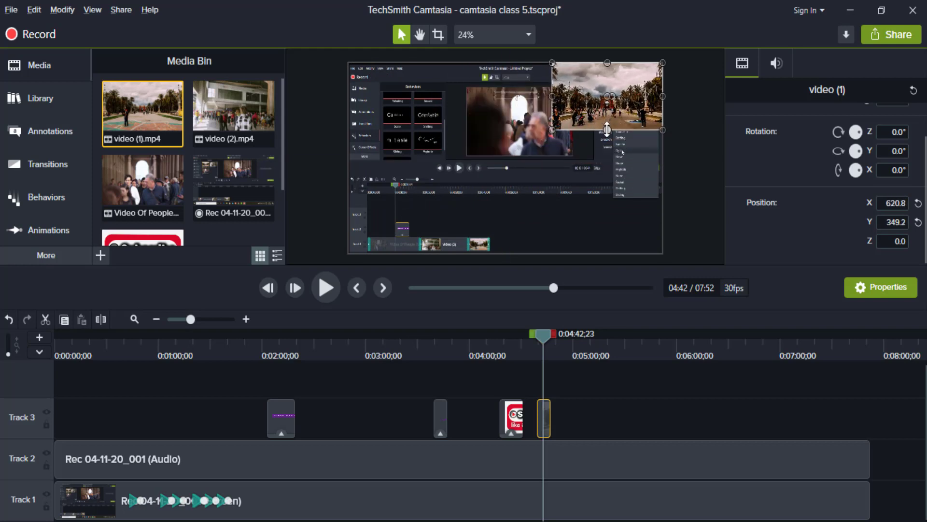
left_click_drag(607, 129, 607, 133)
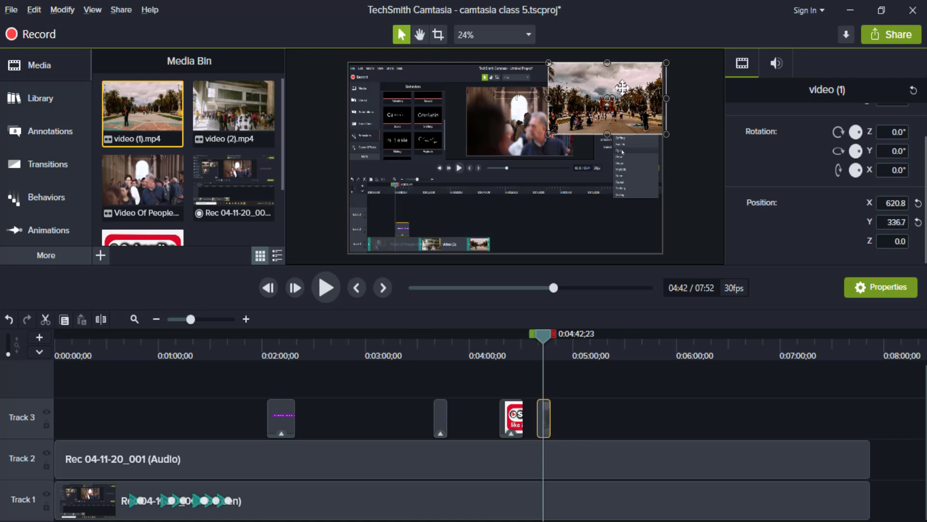
left_click_drag(622, 87, 618, 87)
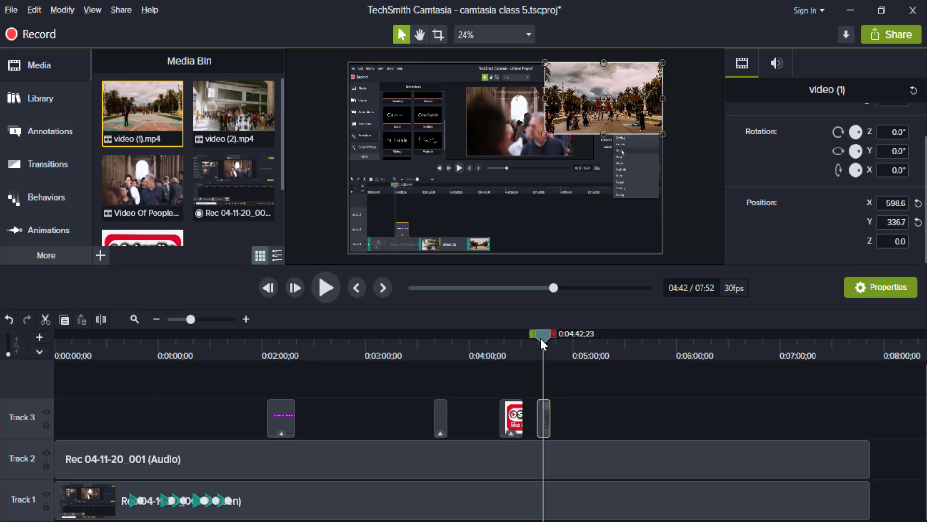
Play back the video (1) overlay from about 4:34 to about 4:49.
left_click_drag(540, 338, 529, 343)
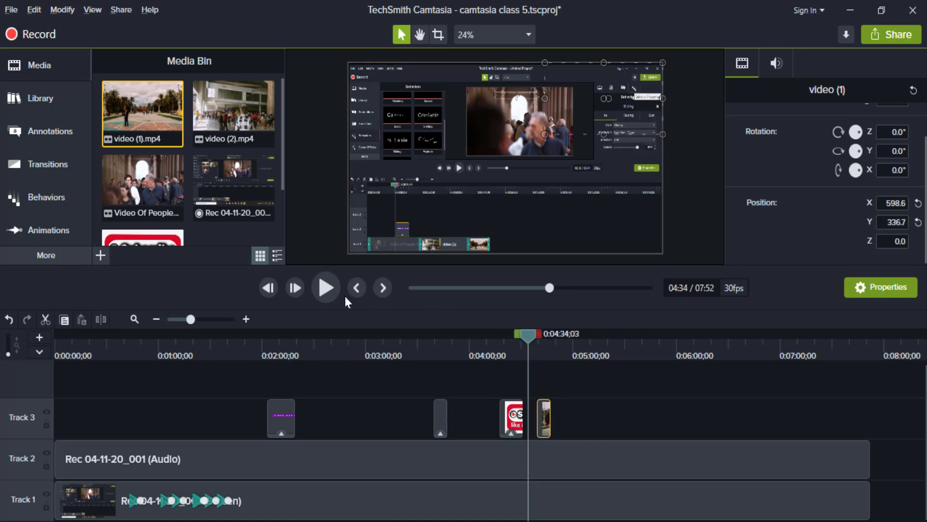
left_click(325, 288)
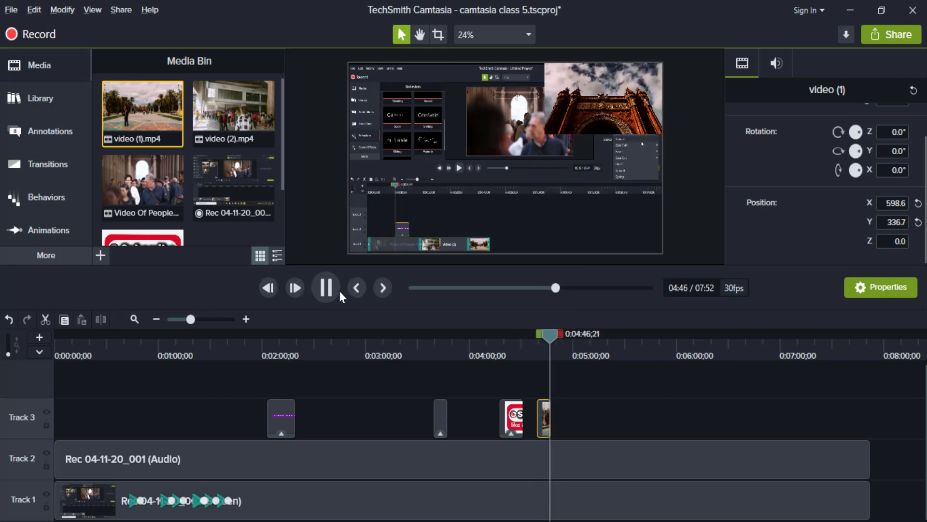
left_click(326, 289)
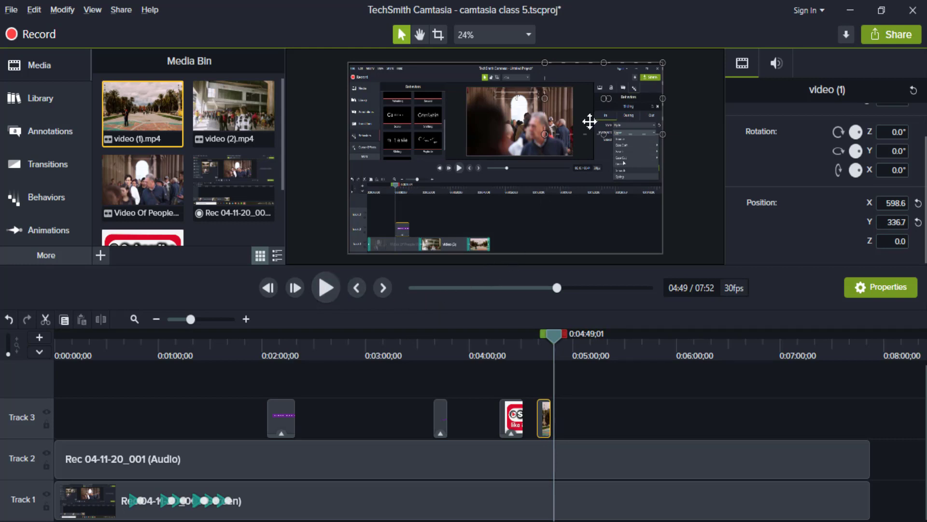
Add video (2).mp4 from the Media Bin to Track 4, directly above the video (1) clip.
left_click_drag(551, 334, 523, 339)
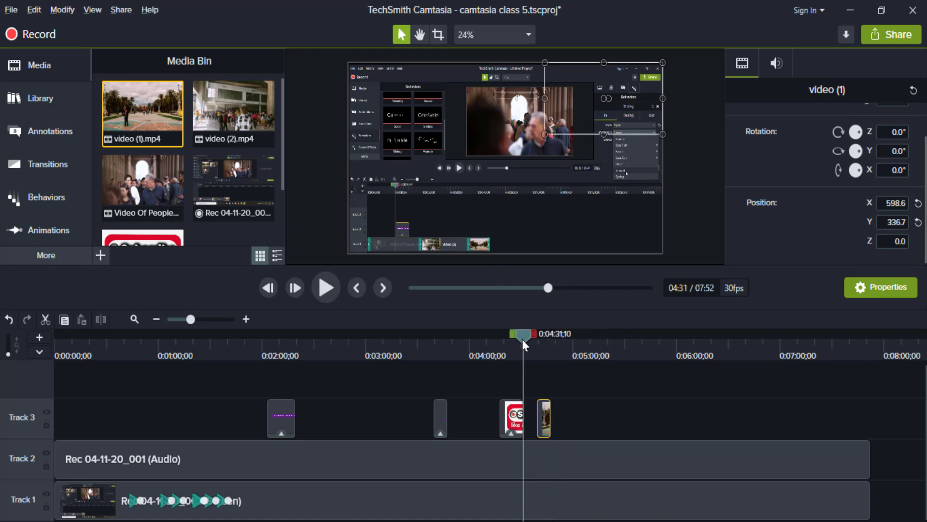
left_click(226, 107)
left_click_drag(226, 107, 550, 378)
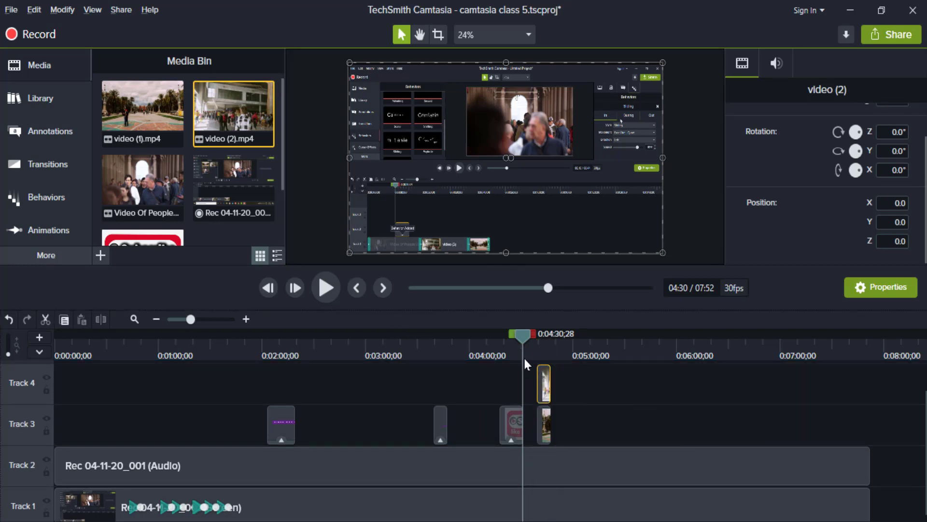
Shrink video (2) to half the canvas width in the upper-left corner and stretch it slightly taller.
left_click_drag(522, 341, 539, 341)
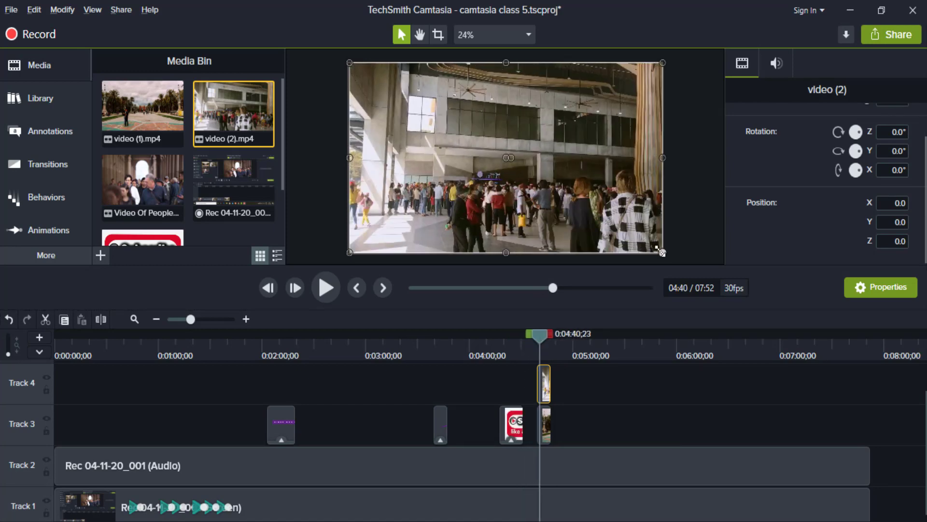
left_click_drag(630, 235, 488, 155)
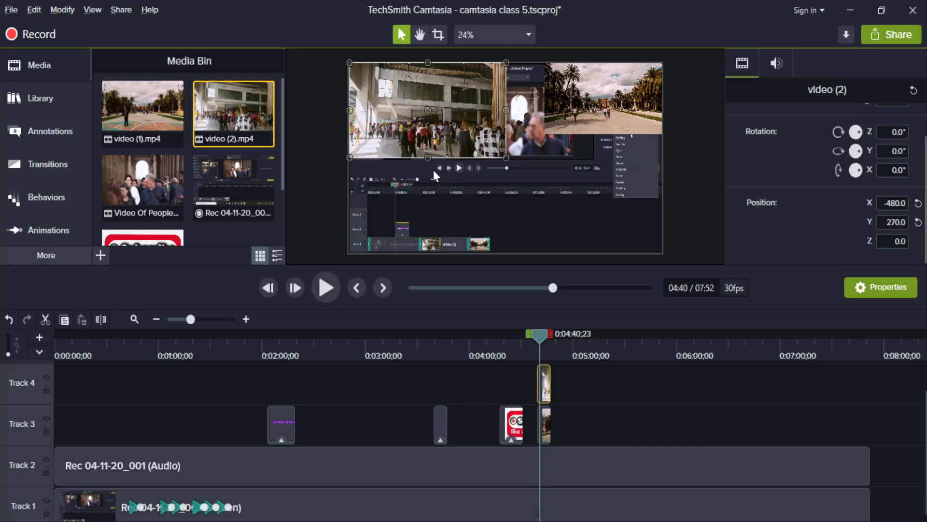
left_click_drag(428, 158, 435, 177)
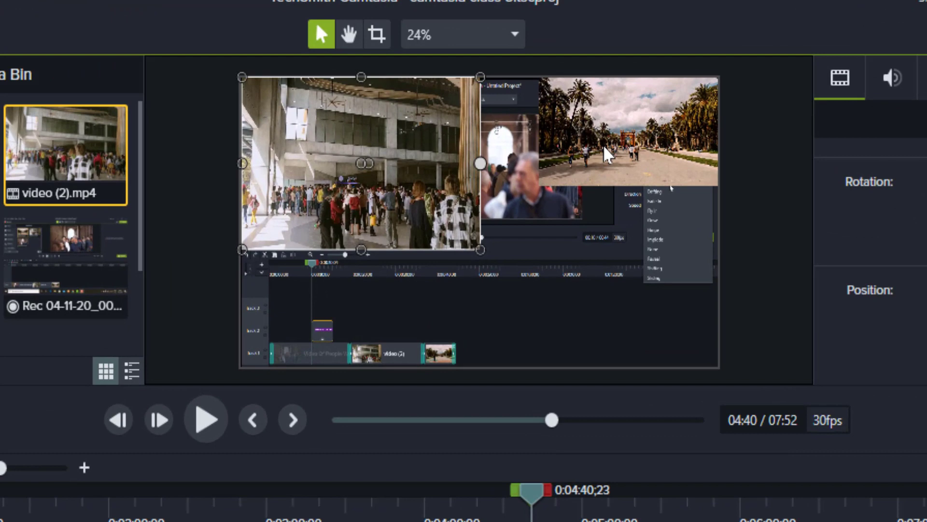
Stretch video (1) to match the height of video (2) and widen it until the two clips meet.
left_click(583, 139)
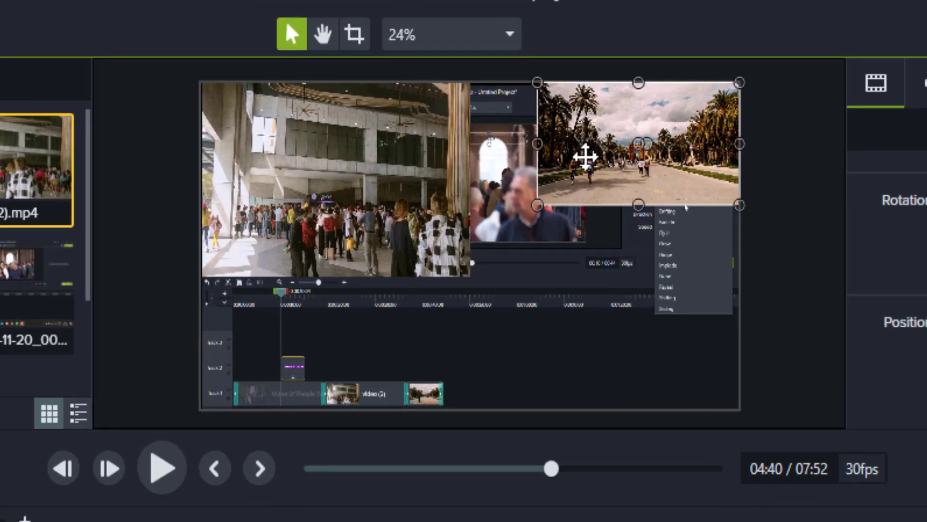
left_click_drag(628, 184, 638, 276)
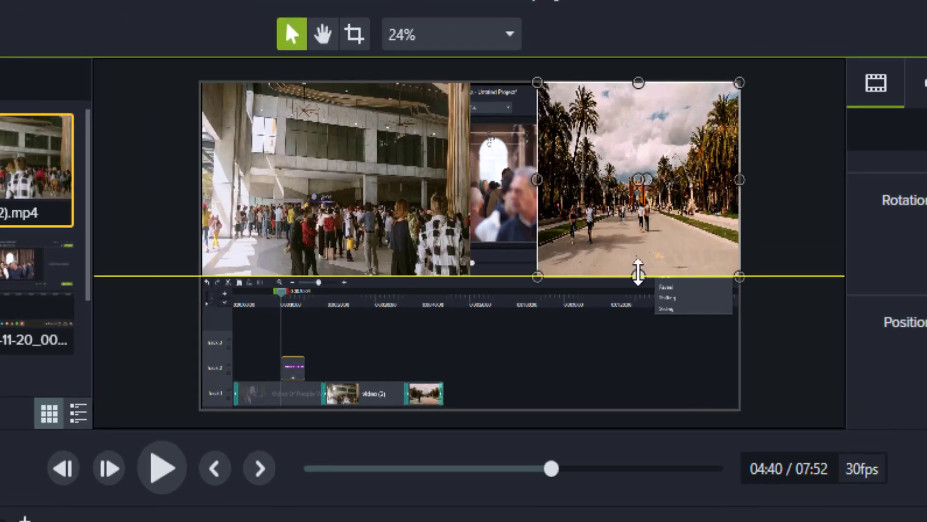
left_click_drag(540, 180, 473, 179)
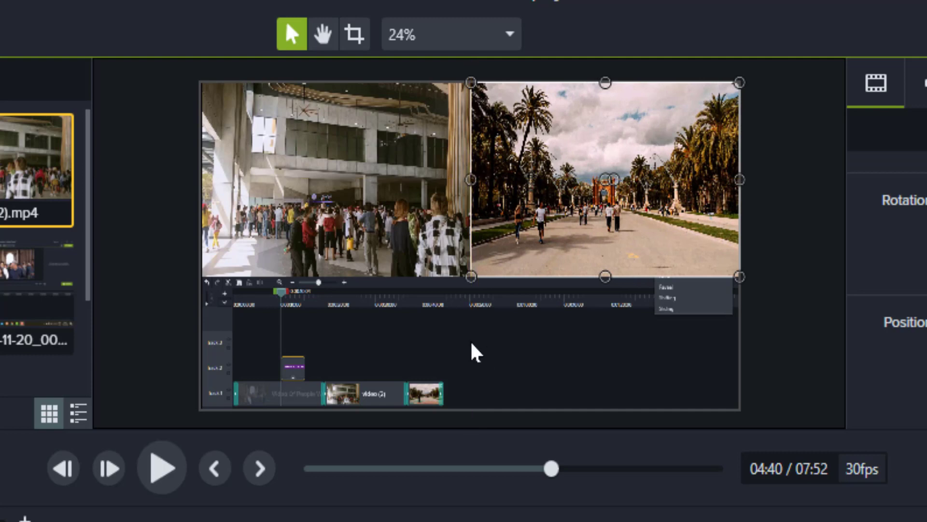
Bring the screen recording to the front and squeeze it into the area below the two video clips.
left_click_drag(471, 343, 470, 339)
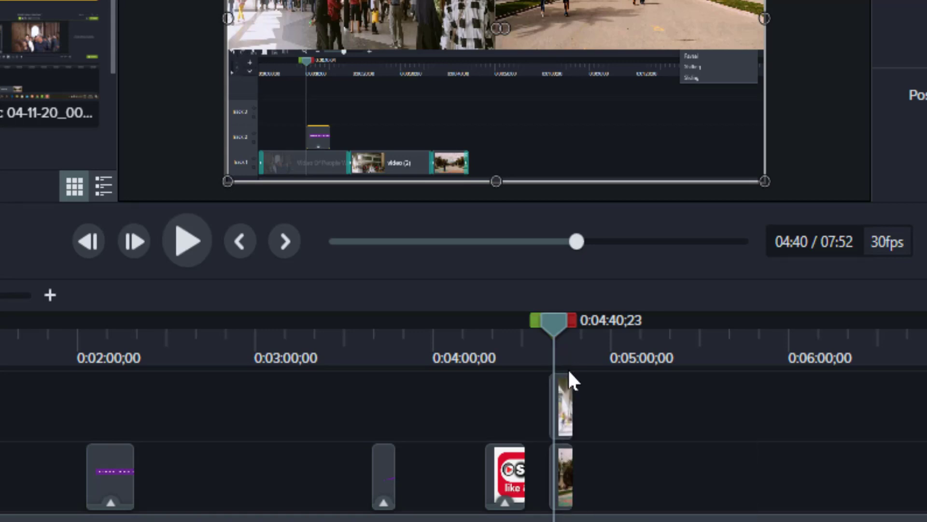
right_click(547, 120)
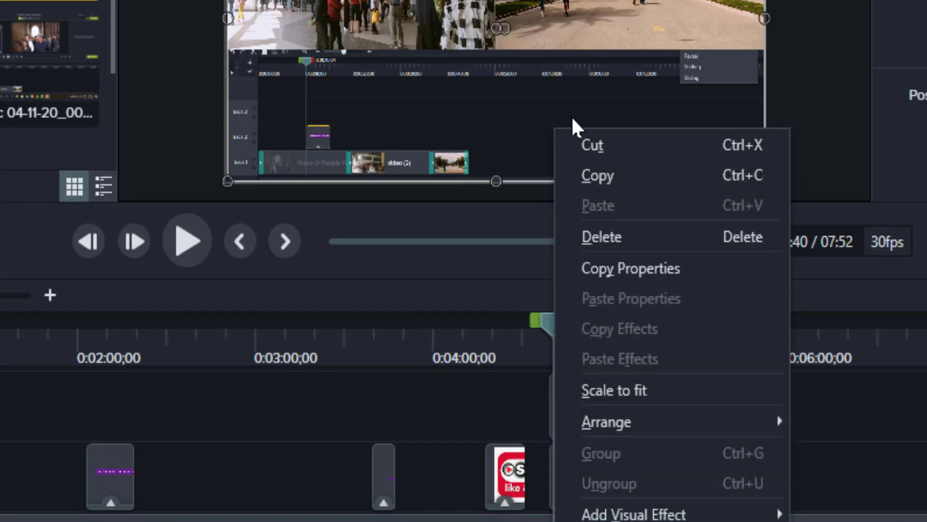
mouse_move(683, 422)
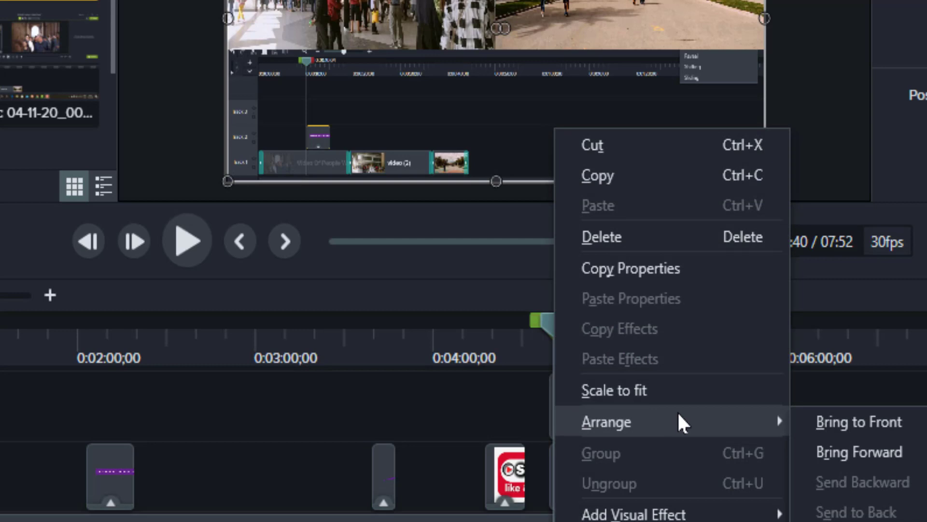
left_click(858, 422)
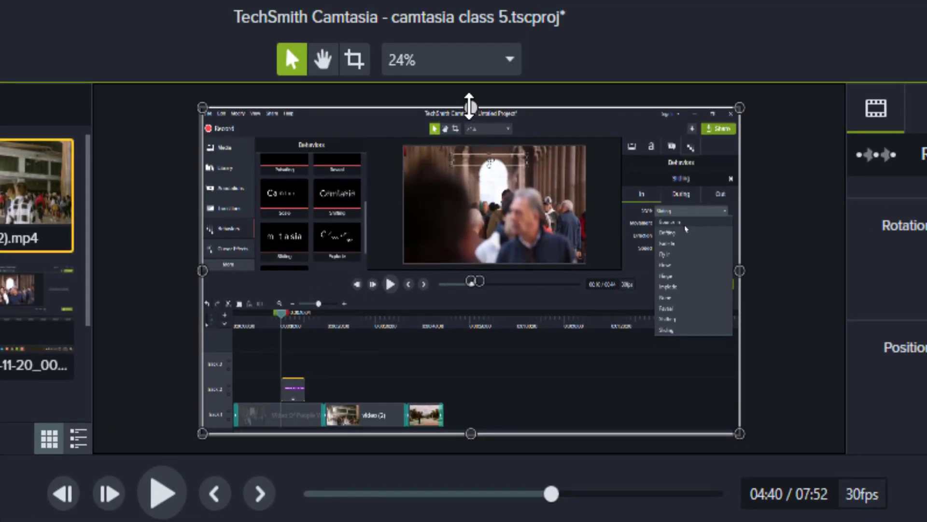
left_click_drag(469, 106, 494, 313)
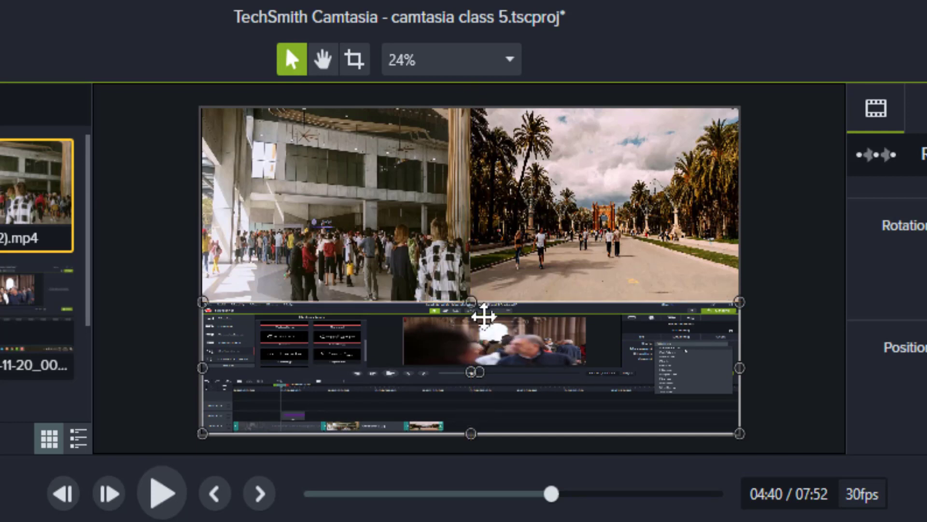
Shorten video (2) and video (1) to equal heights, then extend the recording's top edge upward to close the gap.
left_click(424, 259)
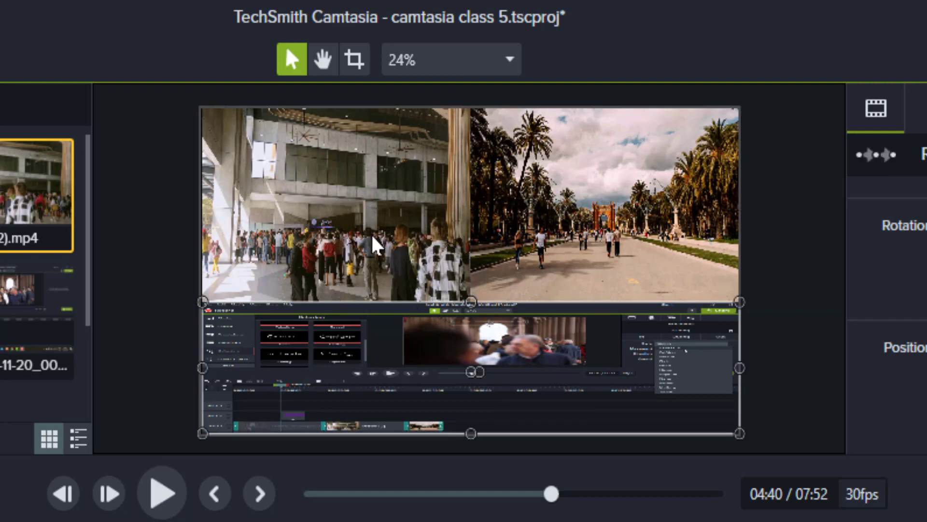
left_click(350, 292)
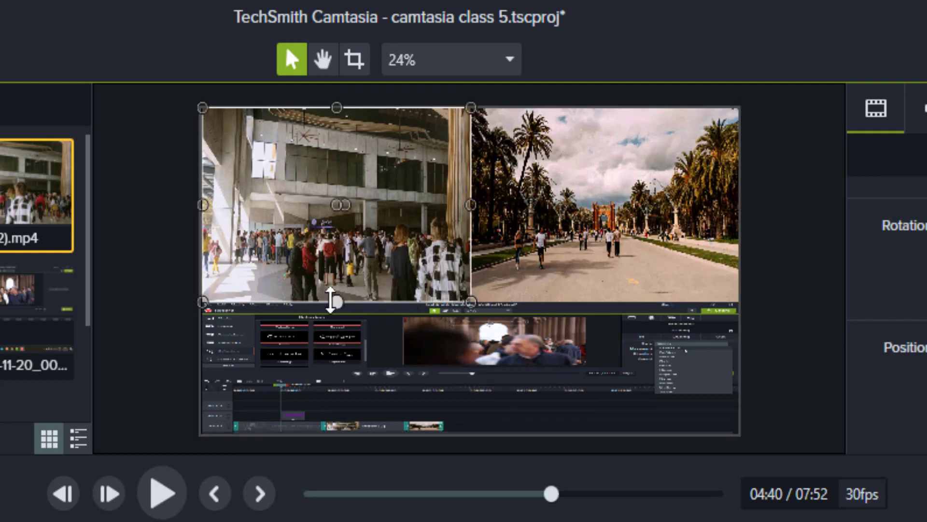
left_click_drag(335, 301, 337, 258)
left_click(531, 226)
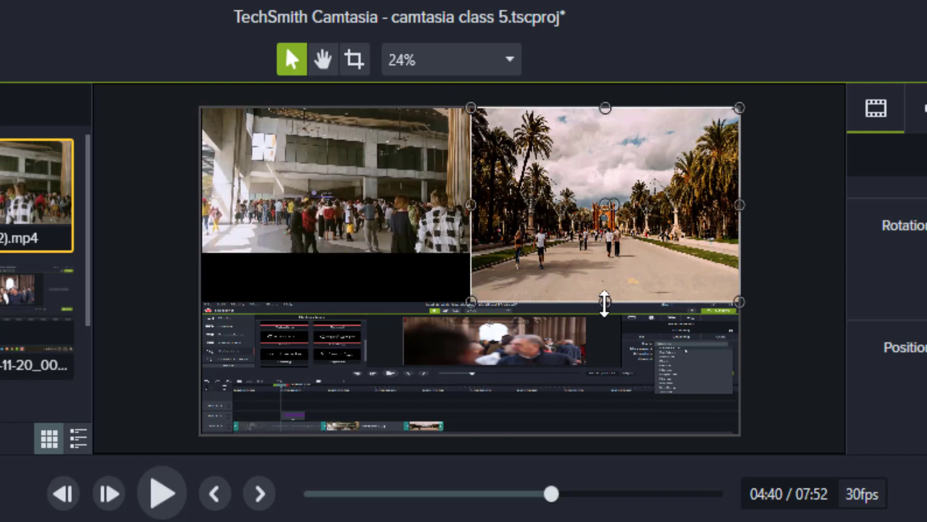
left_click_drag(605, 302, 603, 252)
left_click(485, 334)
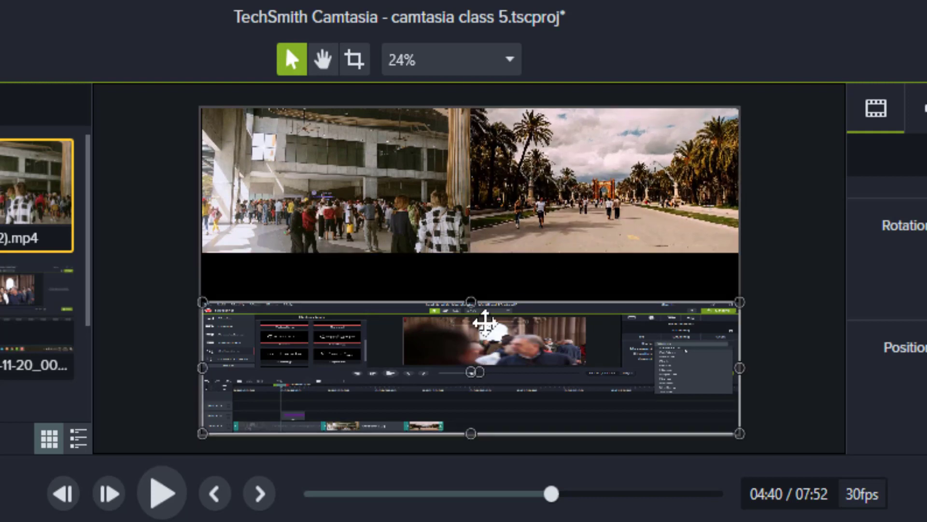
left_click_drag(473, 300, 496, 269)
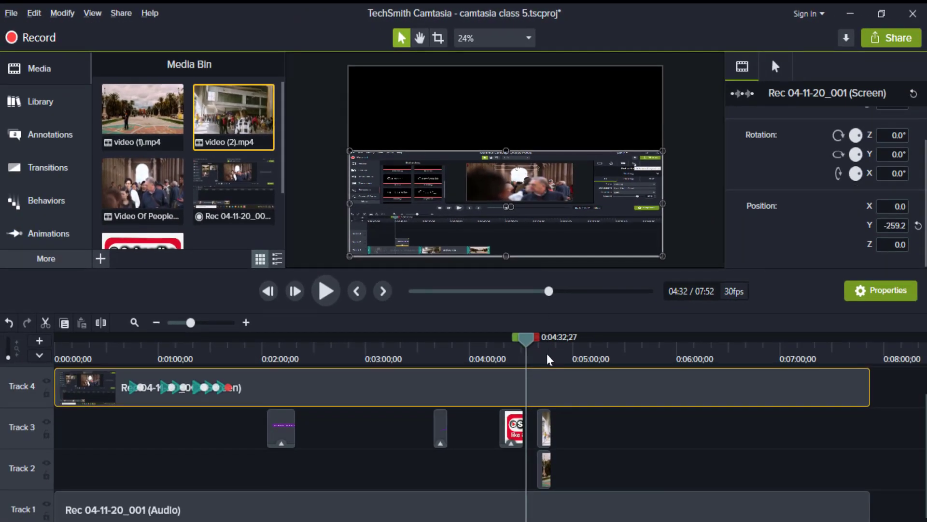
Scrub the timeline between about 4:32 and 4:47 to examine the three-part layout before and during the added clips.
left_click_drag(526, 338, 533, 342)
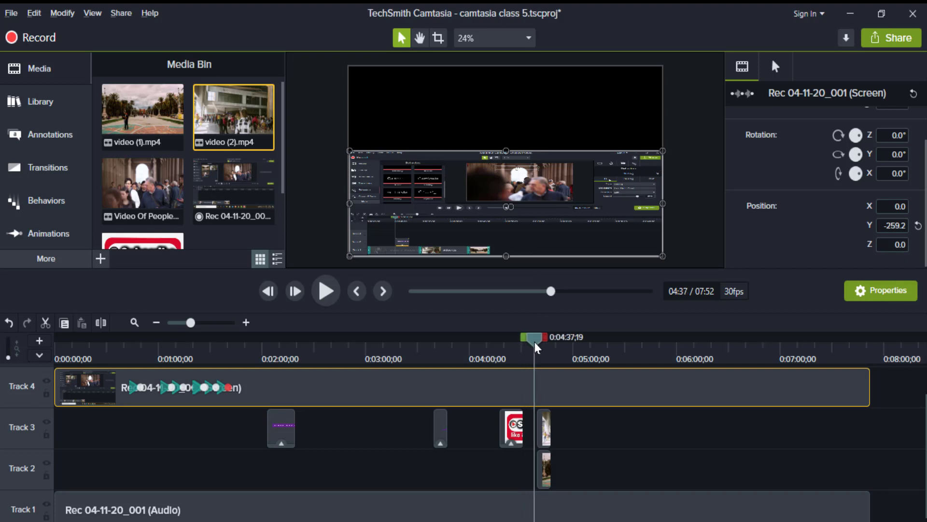
left_click_drag(534, 341, 538, 340)
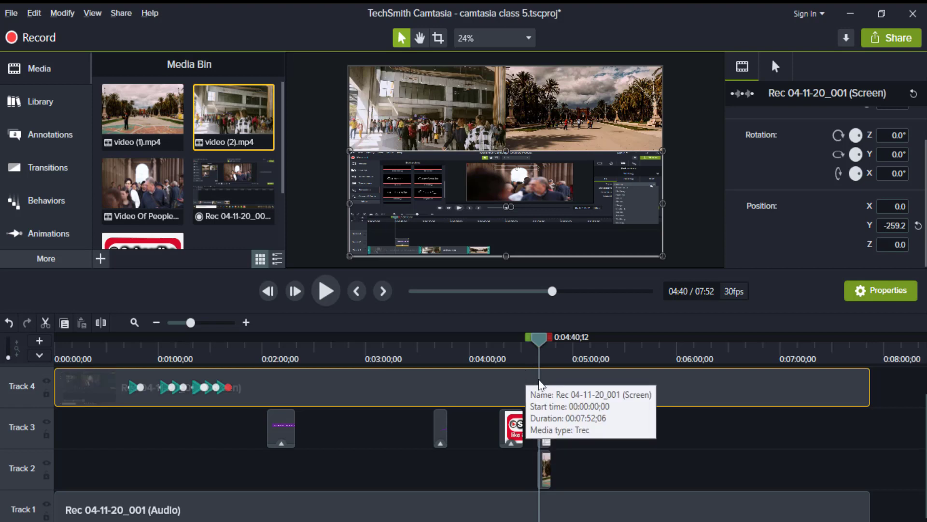
left_click_drag(539, 340, 552, 341)
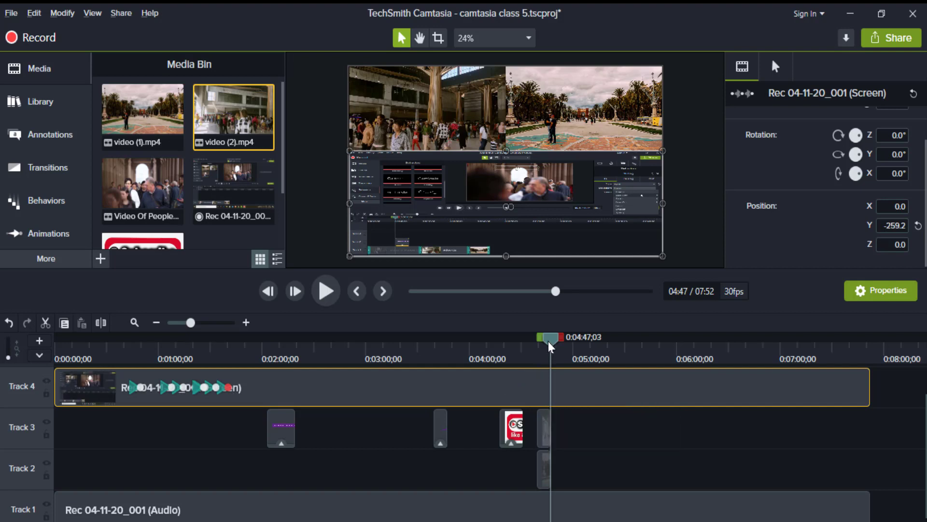
left_click_drag(550, 338, 540, 354)
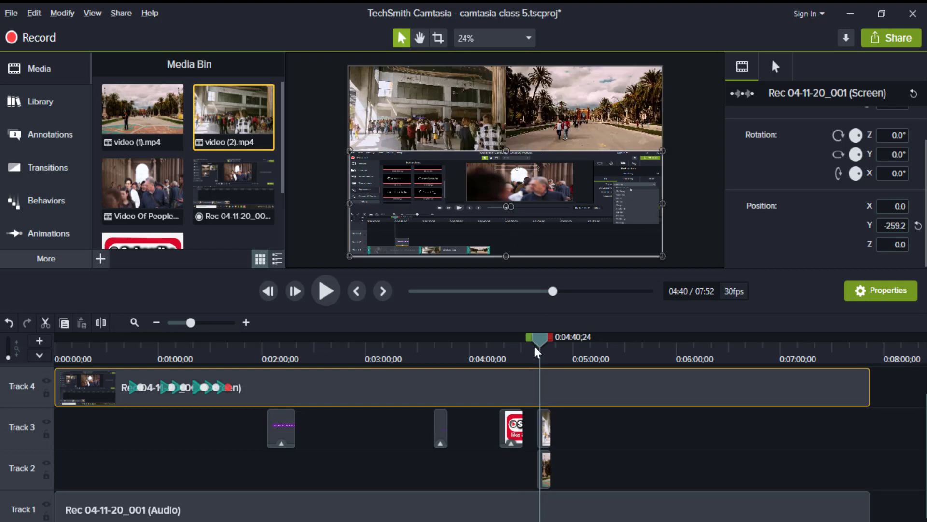
left_click_drag(544, 348, 535, 349)
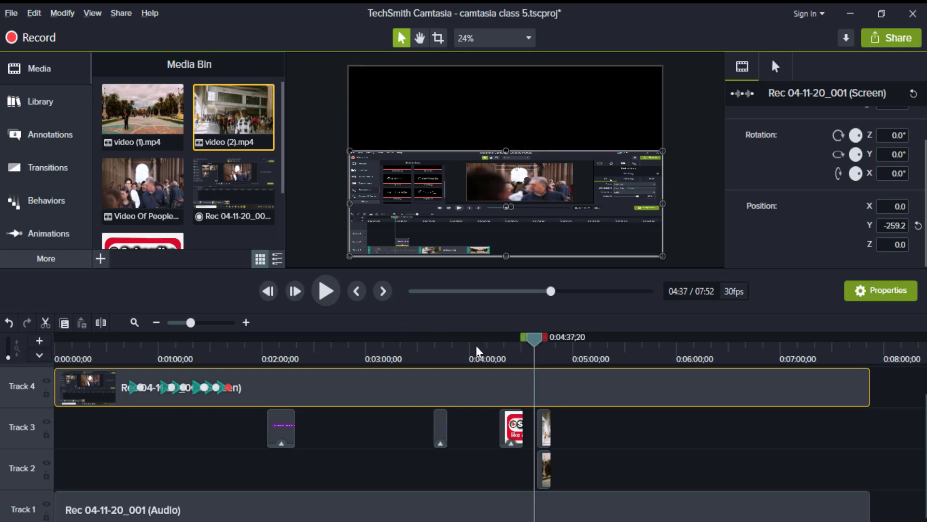
left_click_drag(534, 340, 536, 360)
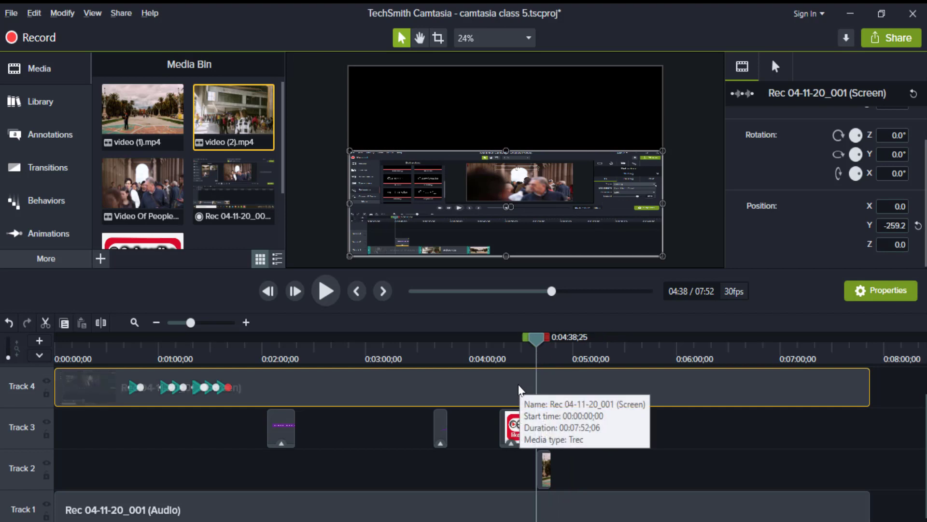
Split the screen recording at 0:04:38;25 and 0:04:47;15, where the two added video clips start and end.
key("s")
left_click_drag(540, 342, 553, 344)
left_click(557, 375)
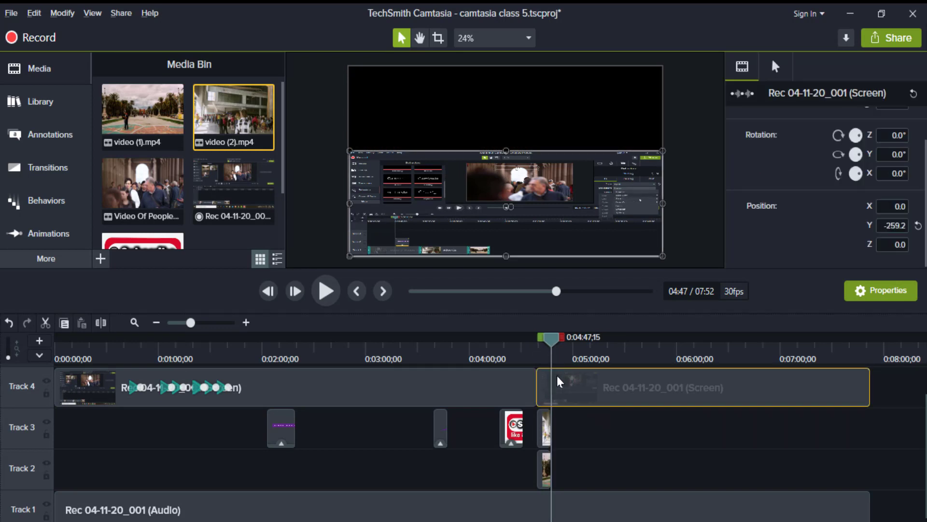
key("s")
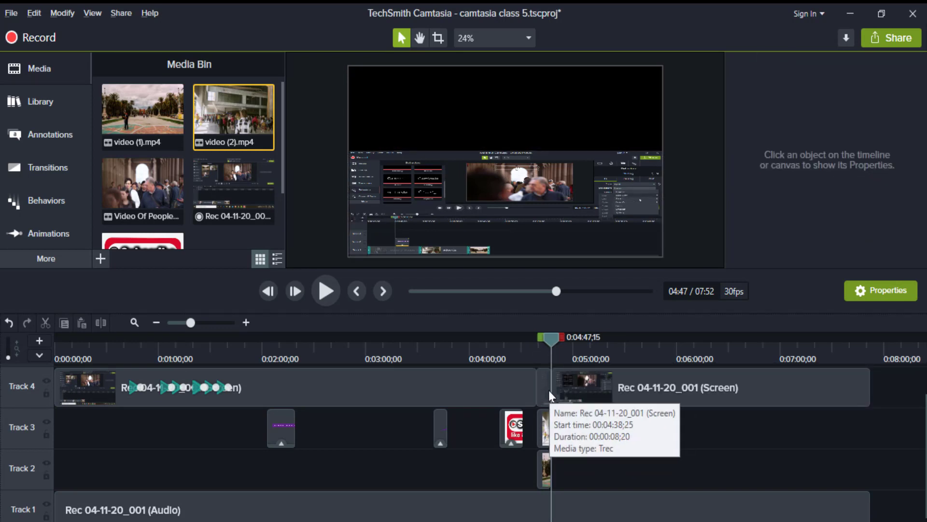
Stretch the recording segments before and after the added clips up to the full canvas height and play back the layout changes.
left_click(582, 383)
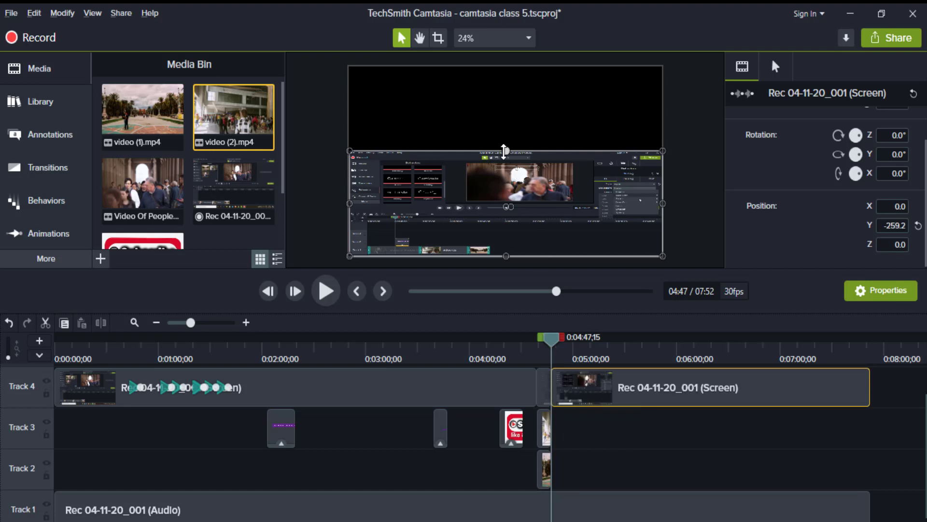
left_click_drag(504, 151, 506, 66)
left_click(492, 392)
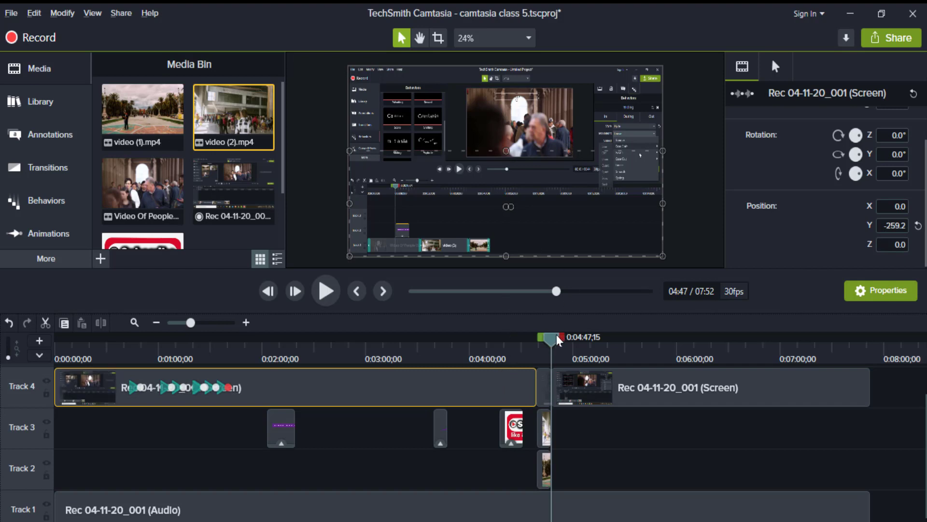
left_click_drag(553, 339, 527, 347)
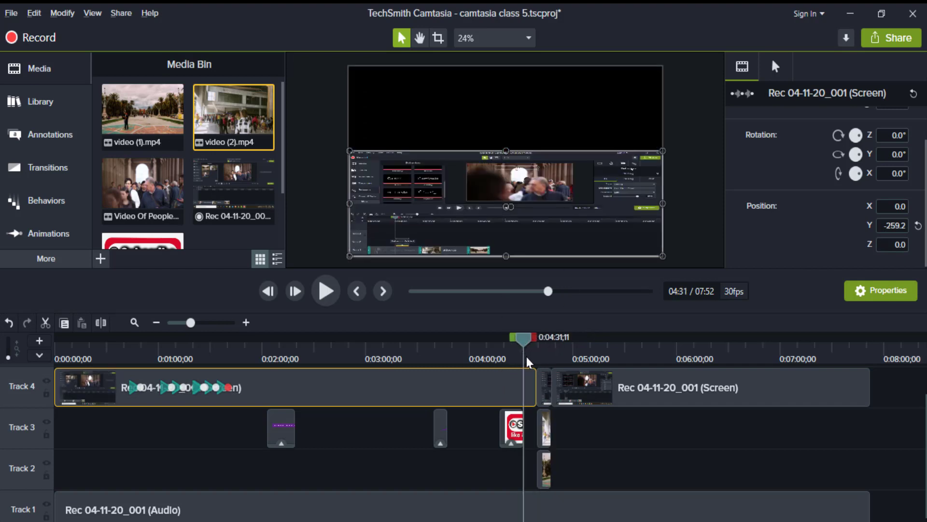
left_click_drag(504, 152, 505, 66)
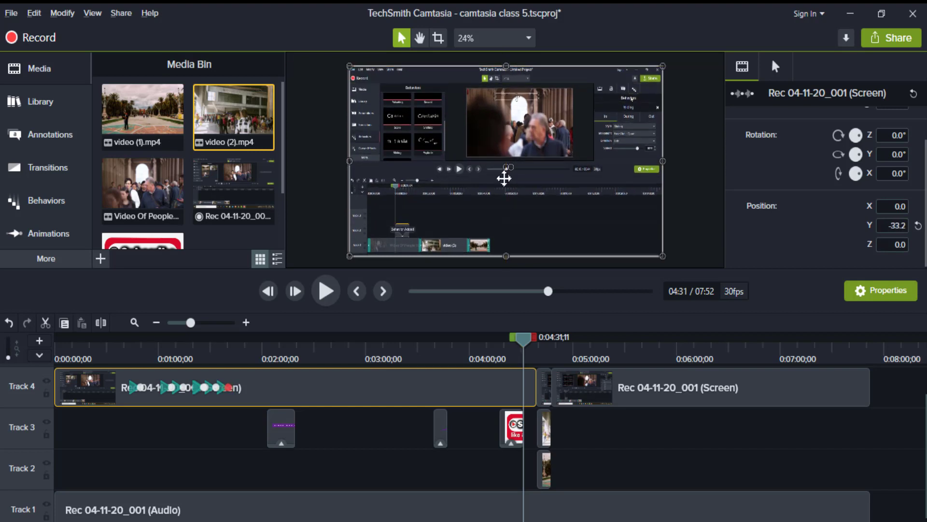
left_click(325, 291)
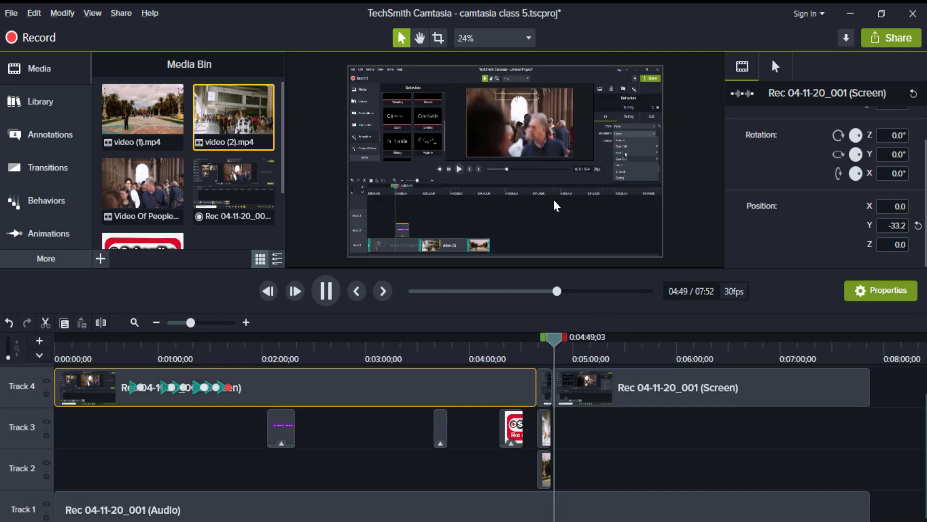
key("space")
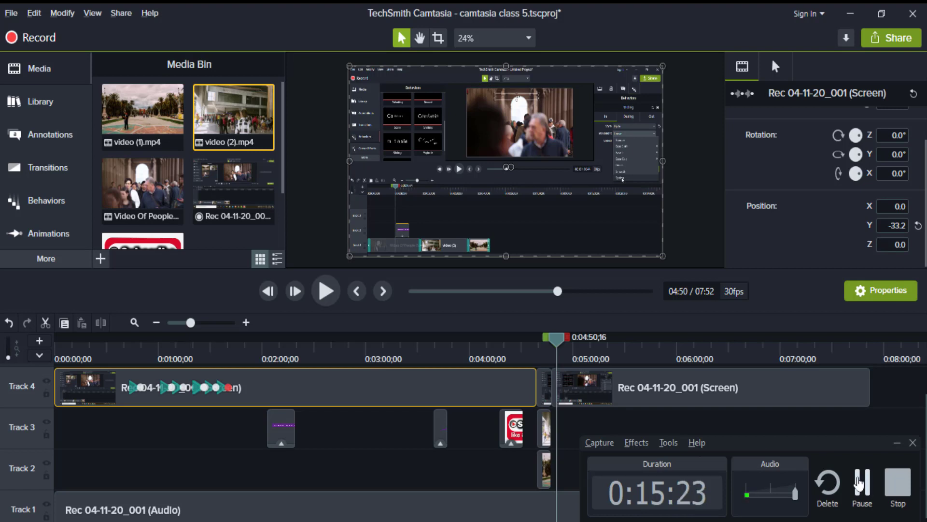
left_click(897, 443)
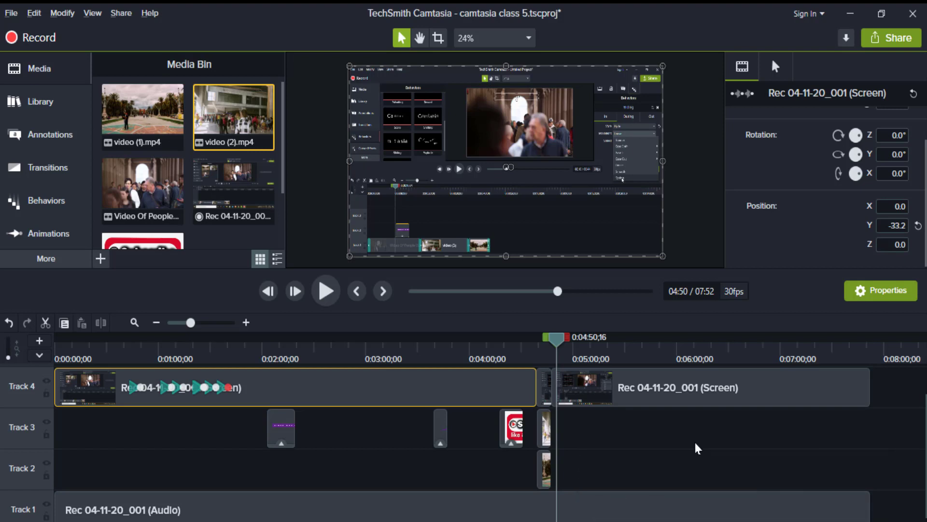
Add the library music tracks horizonbound, lechatgourmand and morningcafe end to end on a new track above the recording, up to its end.
left_click(49, 103)
scroll(189, 196, "down", 2)
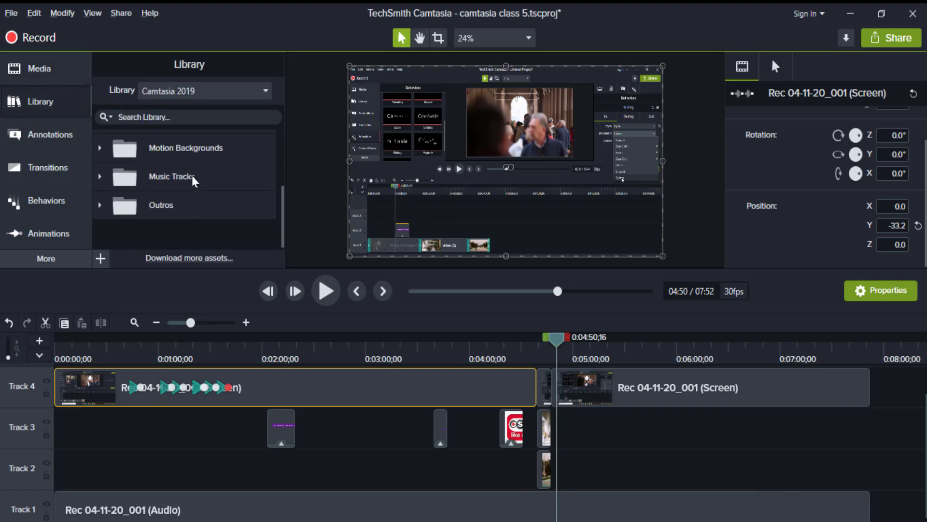
double_click(193, 178)
scroll(198, 215, "down", 5)
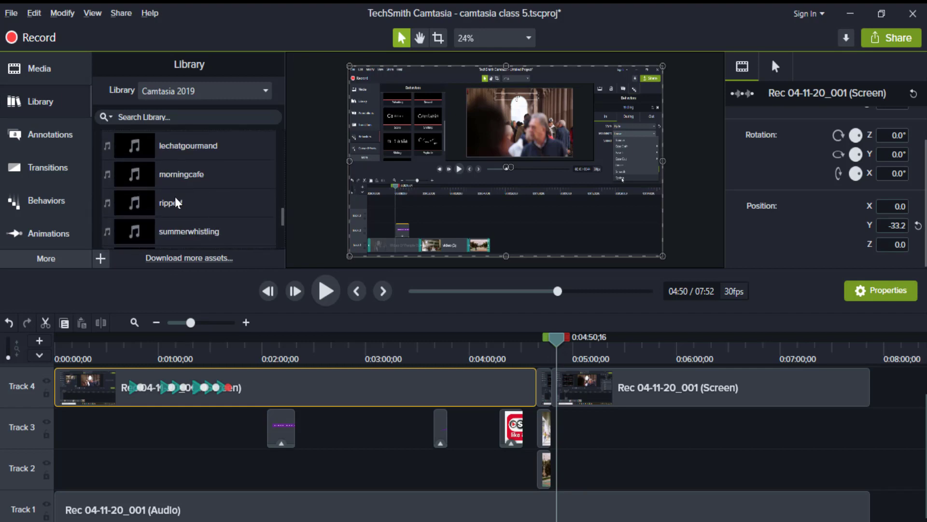
scroll(194, 196, "down", 3)
scroll(198, 169, "up", 6)
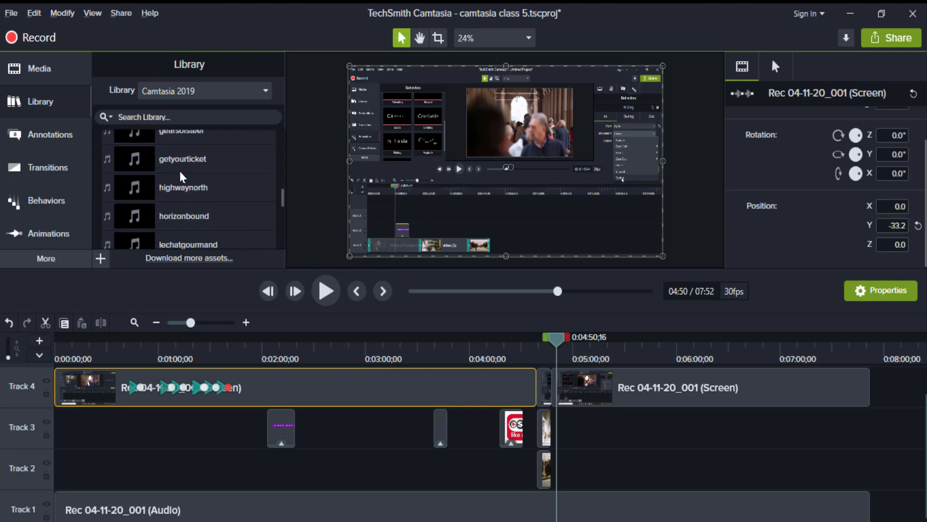
scroll(181, 176, "up", 1)
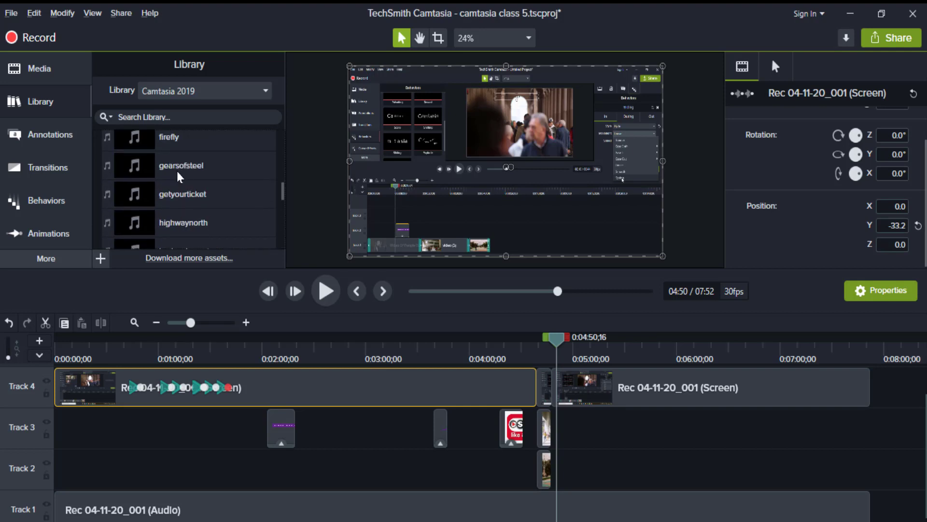
scroll(173, 199, "down", 3)
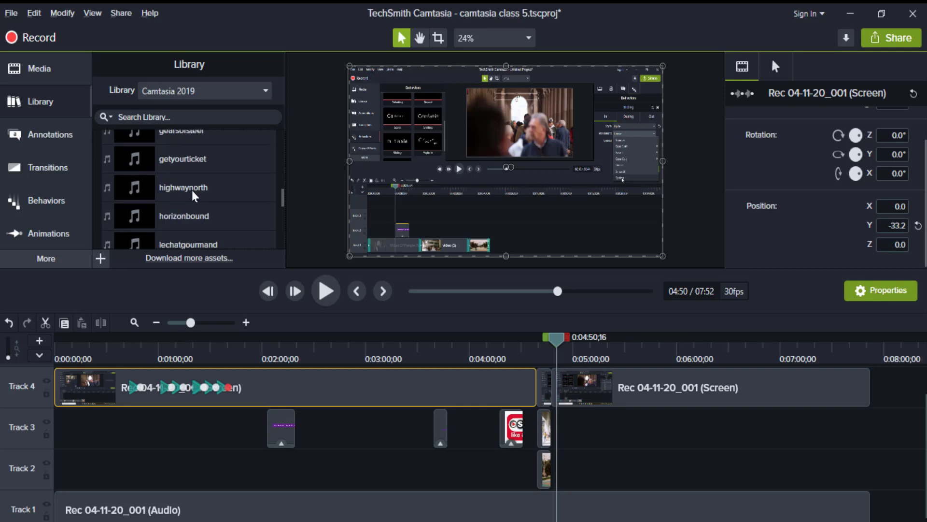
mouse_move(139, 150)
left_mouse_down()
mouse_move(193, 392)
mouse_move(52, 378)
left_mouse_up()
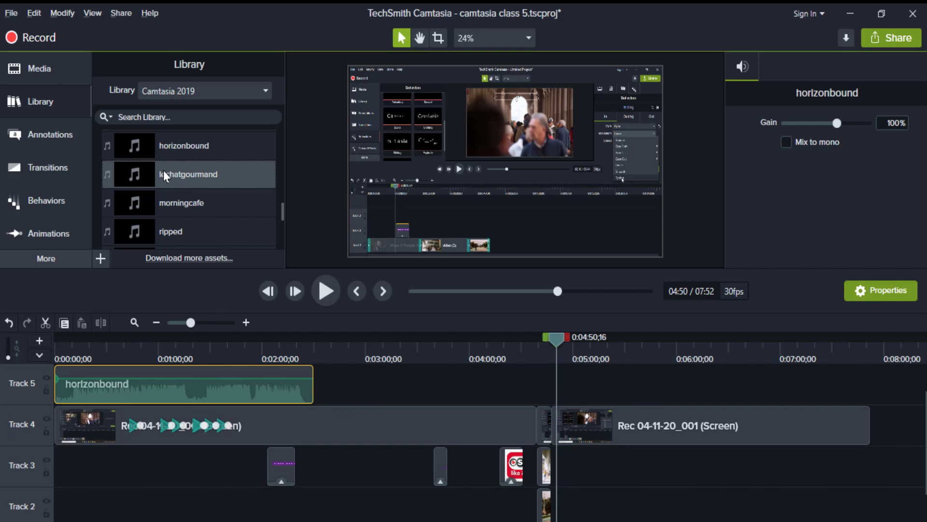
mouse_move(163, 170)
left_mouse_down()
mouse_move(364, 375)
mouse_move(471, 402)
mouse_move(297, 398)
left_mouse_up()
left_click_drag(184, 207, 539, 423)
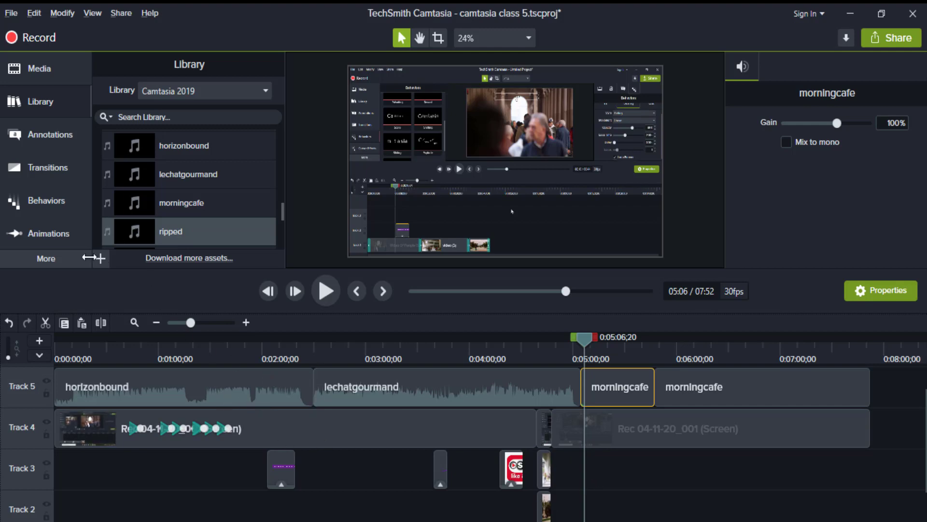
Apply the Fade In audio effect to the horizonbound music and Fade Out to the last morningcafe segment.
left_click(71, 257)
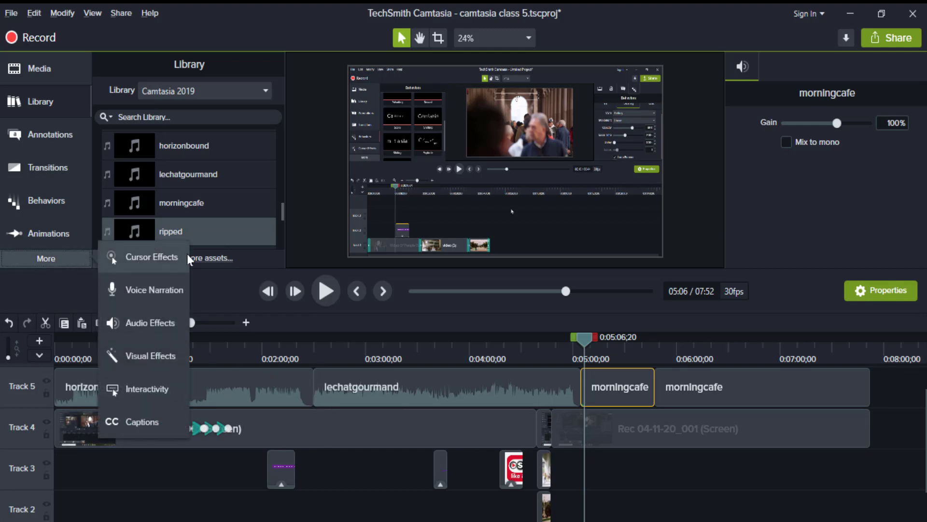
left_click(150, 326)
mouse_move(140, 234)
left_mouse_down()
mouse_move(120, 333)
mouse_move(82, 402)
left_mouse_up()
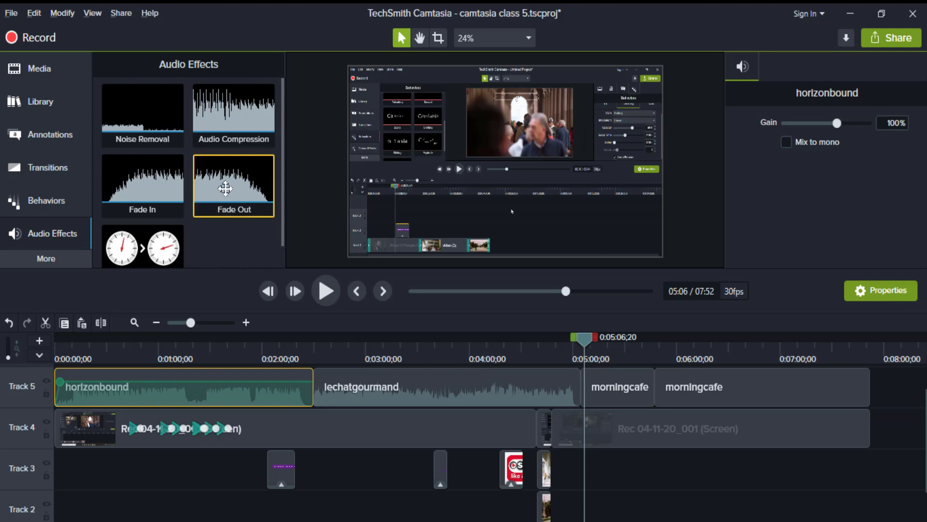
mouse_move(224, 186)
left_mouse_down()
mouse_move(700, 401)
mouse_move(837, 408)
mouse_move(841, 388)
left_mouse_up()
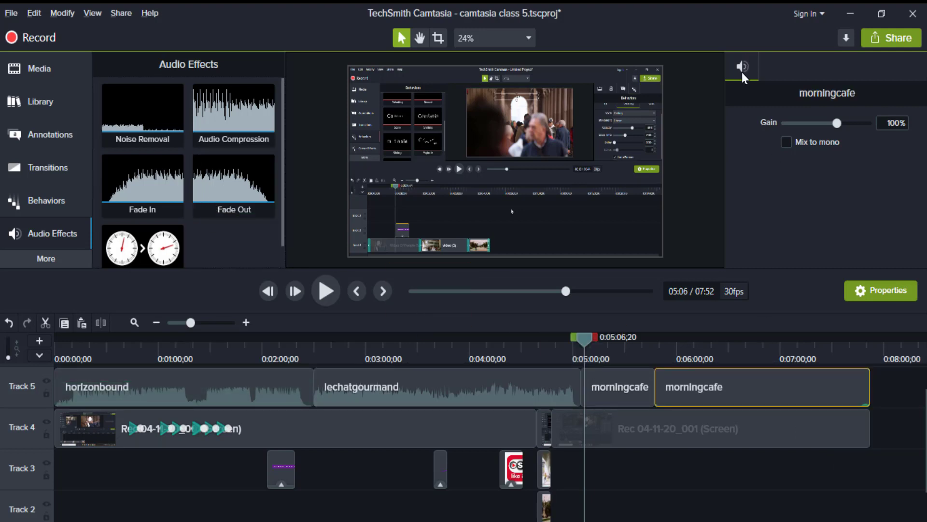
Raise the audio level of the last morningcafe segment on Track 5.
left_click(512, 394)
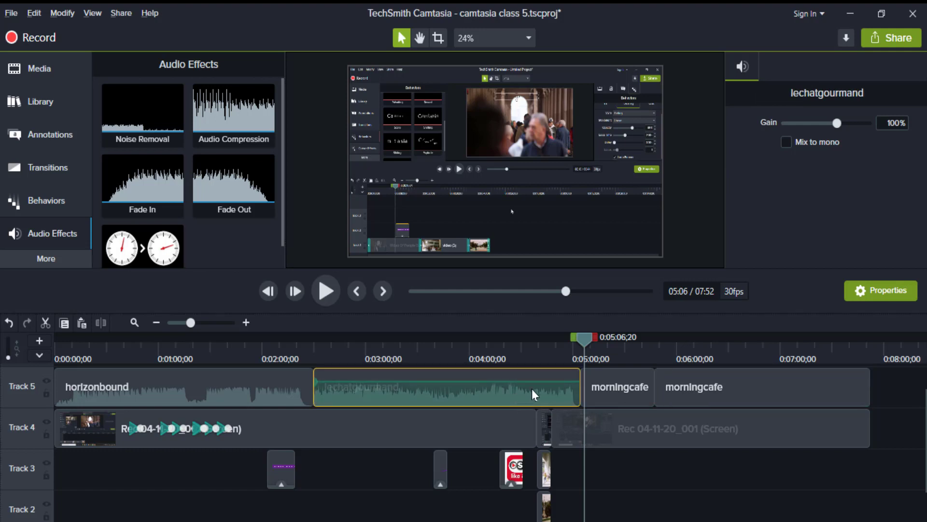
left_click(788, 391)
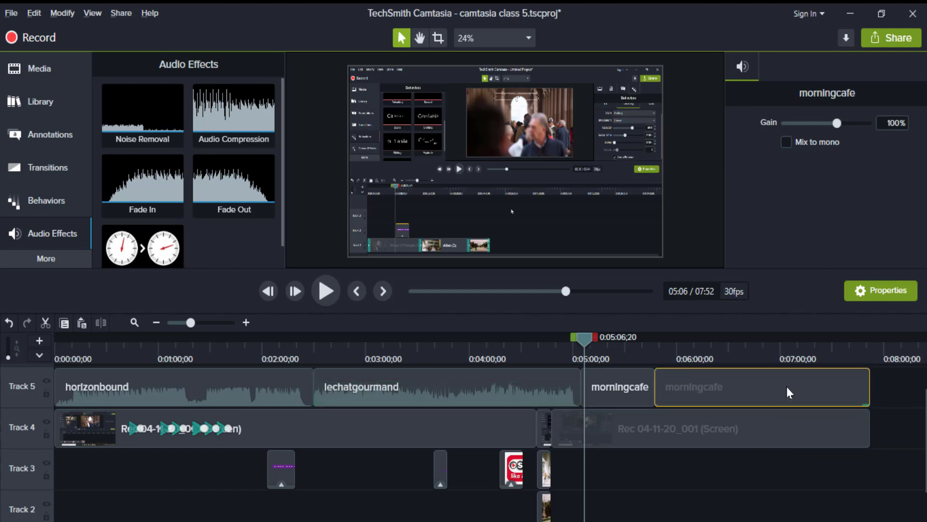
left_click(811, 396)
left_click_drag(801, 405, 796, 386)
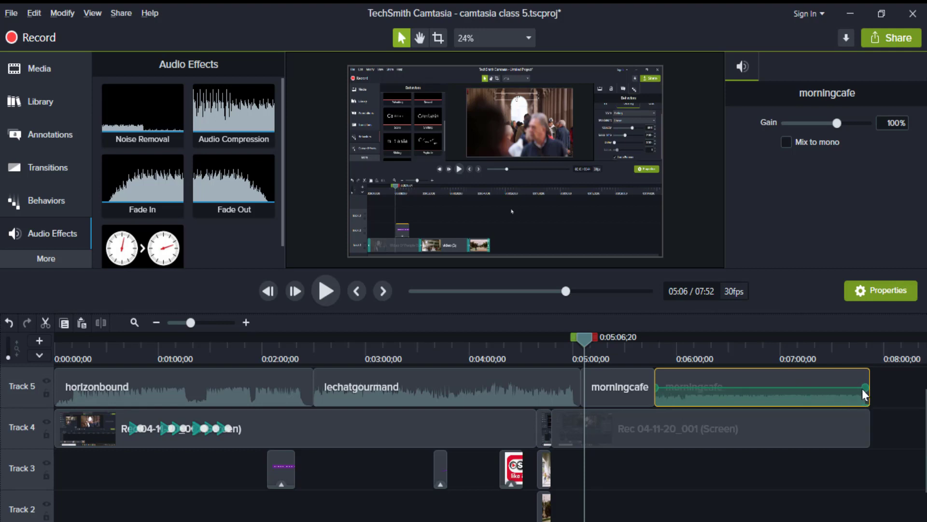
Lower the horizonbound volume to 44% and reduce lechatgourmand and the last morningcafe segment to a similarly low level.
left_click(102, 395)
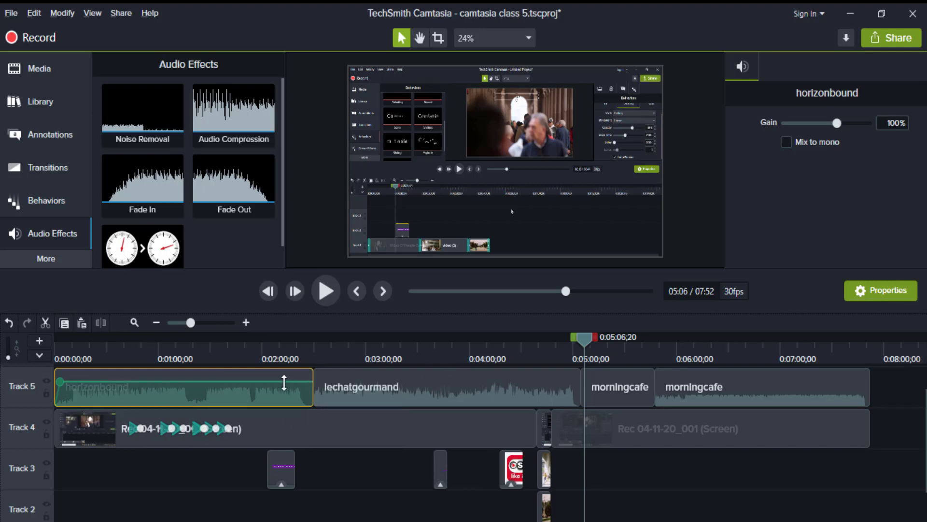
left_click_drag(284, 382, 285, 396)
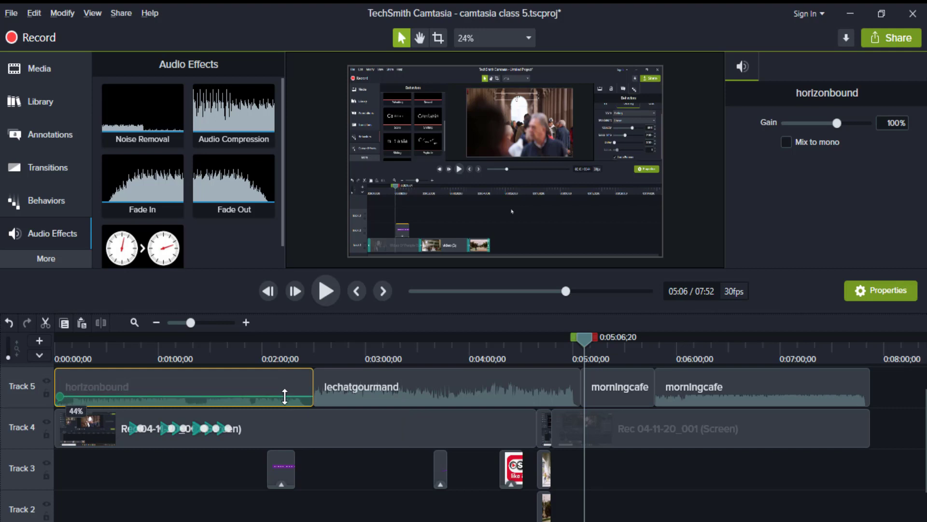
left_click(419, 392)
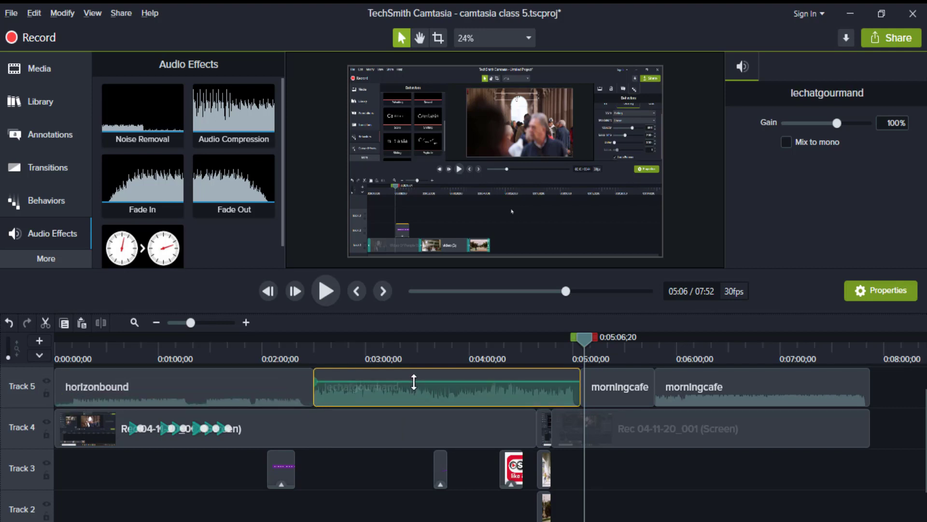
left_click_drag(414, 381, 412, 394)
left_click(607, 389)
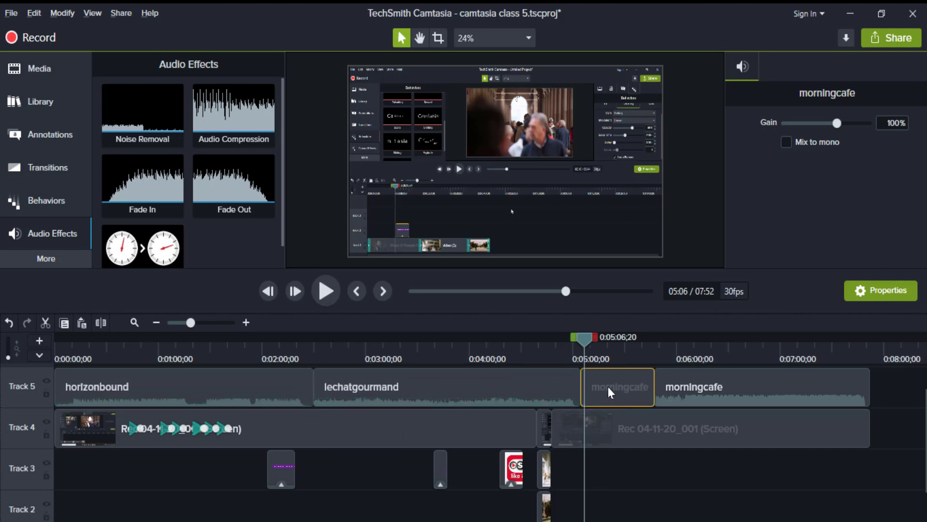
left_click(677, 386)
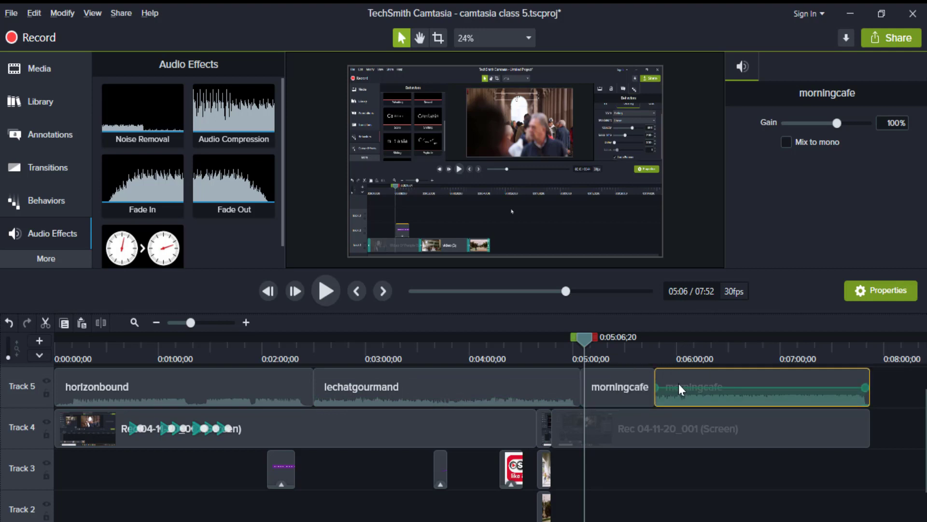
left_click_drag(678, 387, 674, 398)
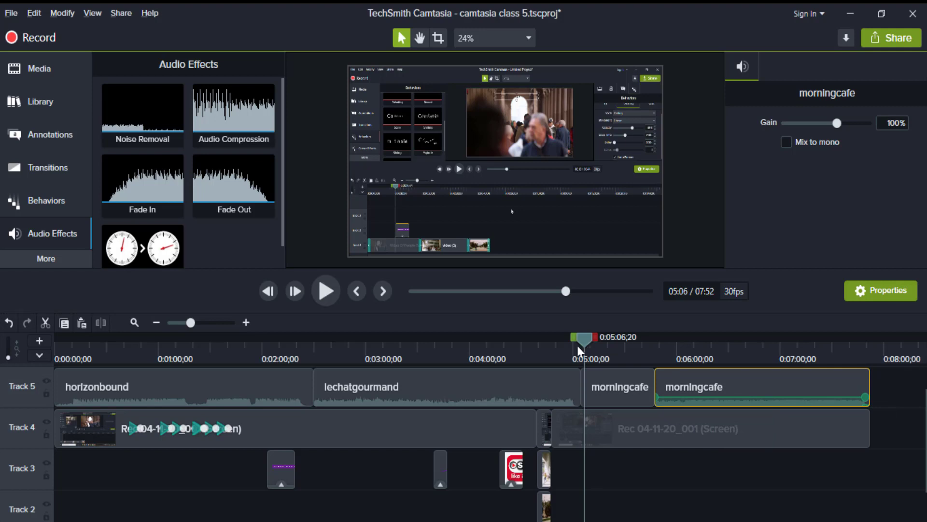
Apply Clip Speed to the first segment of the screen recording and shorten its duration to reach a speed of 3.20x.
left_click_drag(577, 345, 286, 381)
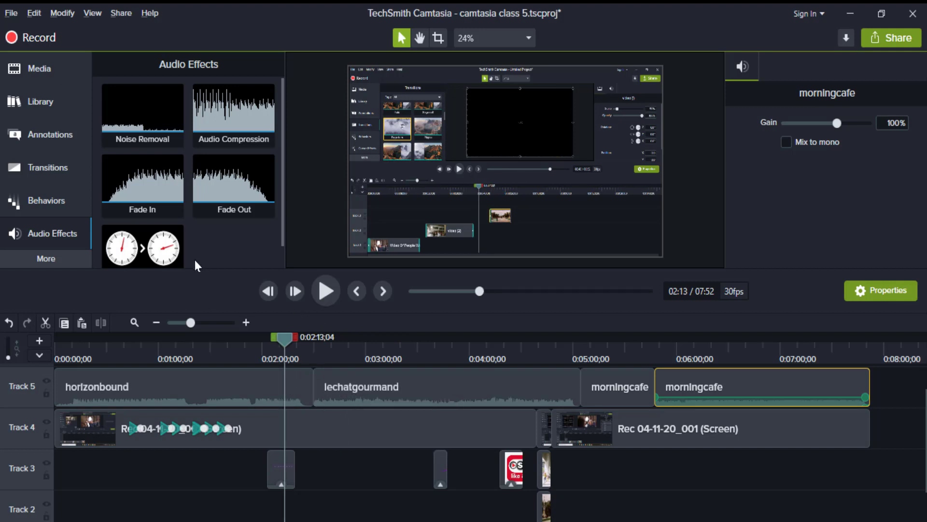
left_click_drag(149, 246, 151, 248)
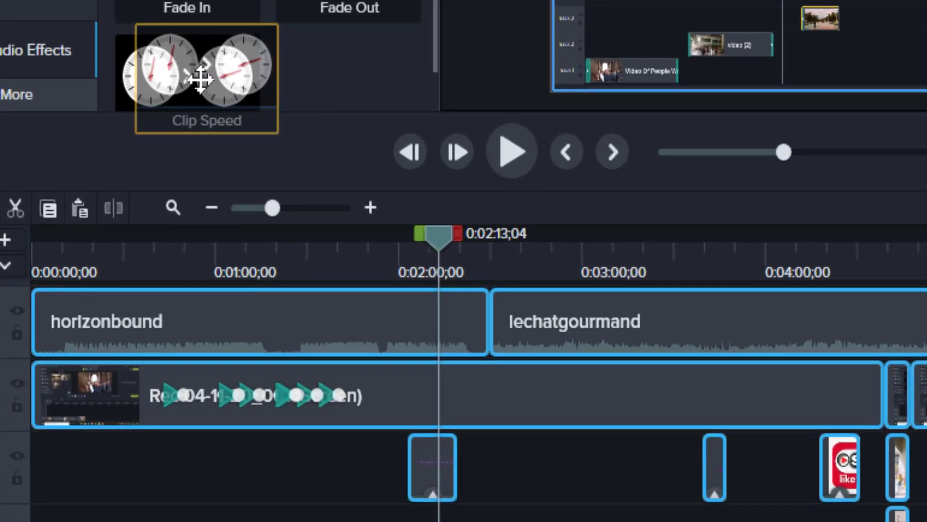
mouse_move(200, 79)
left_mouse_down()
mouse_move(190, 72)
mouse_move(271, 150)
mouse_move(186, 73)
mouse_move(269, 93)
mouse_move(466, 353)
mouse_move(480, 400)
left_mouse_up()
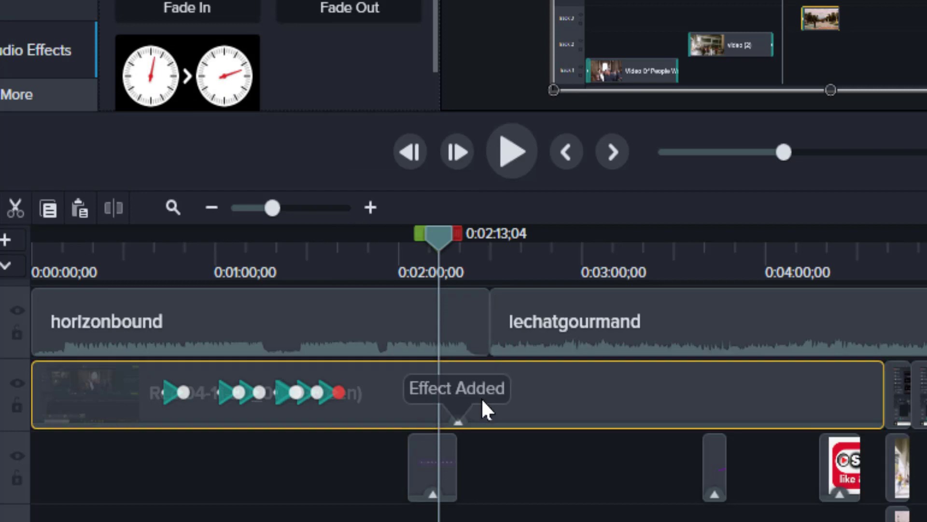
left_click(458, 419)
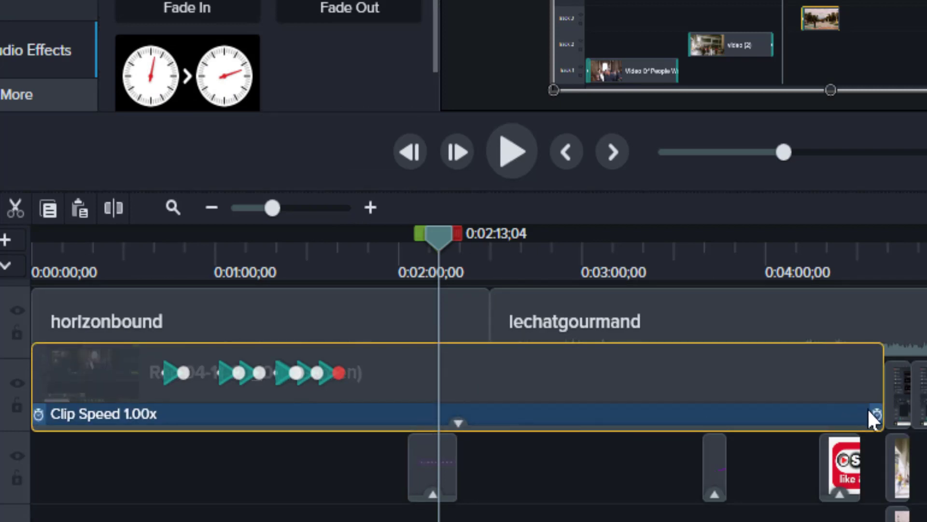
left_click_drag(874, 414, 290, 414)
Play back the sped-up recording segment from the start and from about 0:25 to check its pace.
left_click_drag(433, 234, 21, 263)
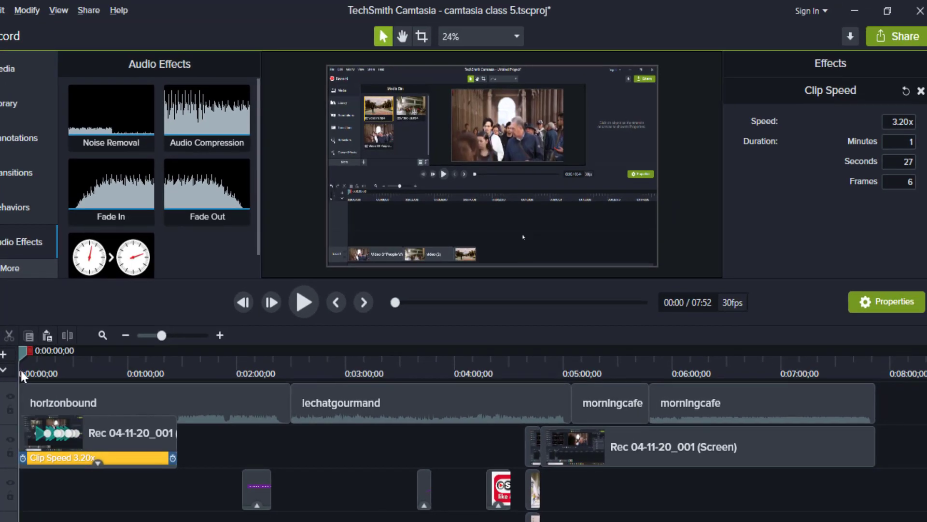
left_click_drag(21, 371, 22, 370)
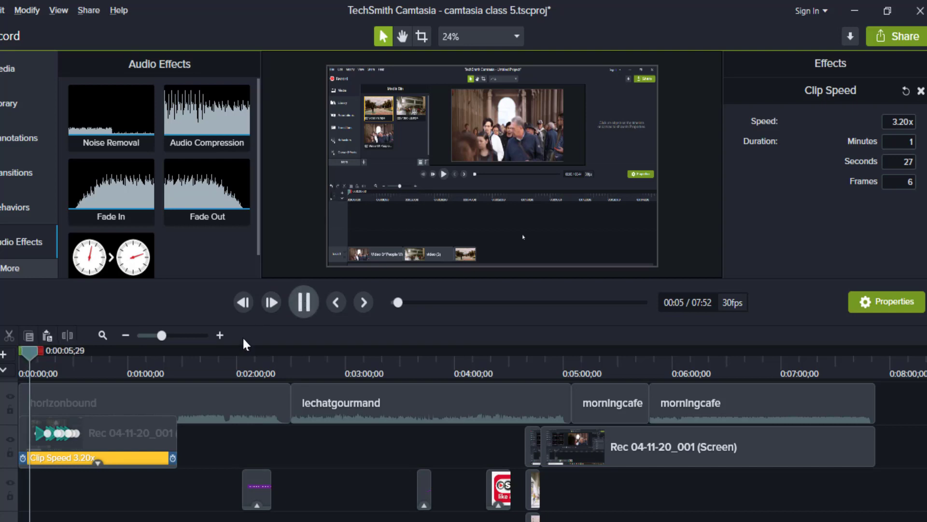
left_click(305, 301)
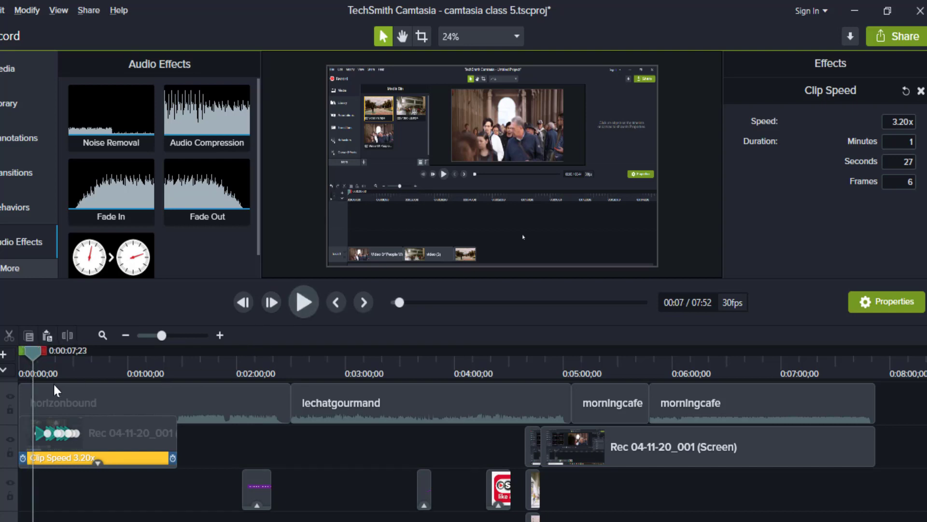
left_click_drag(32, 354, 64, 359)
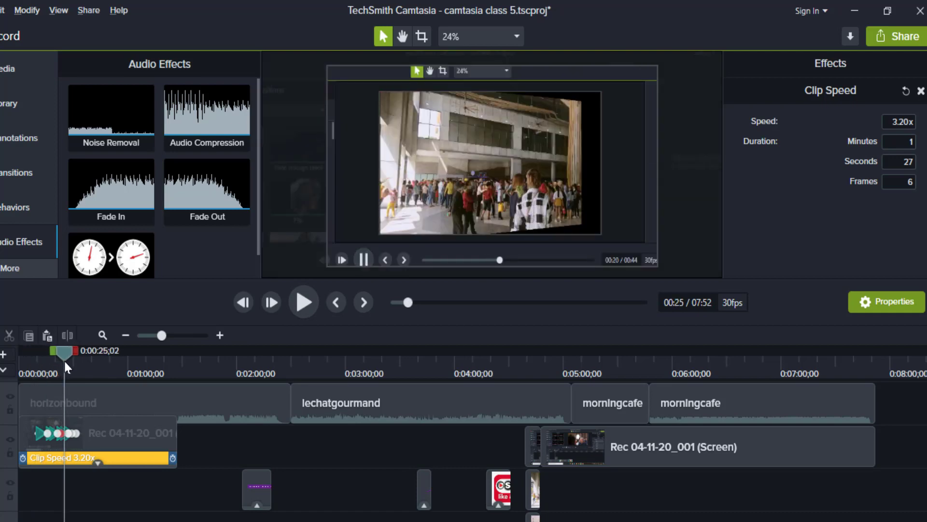
left_click(304, 301)
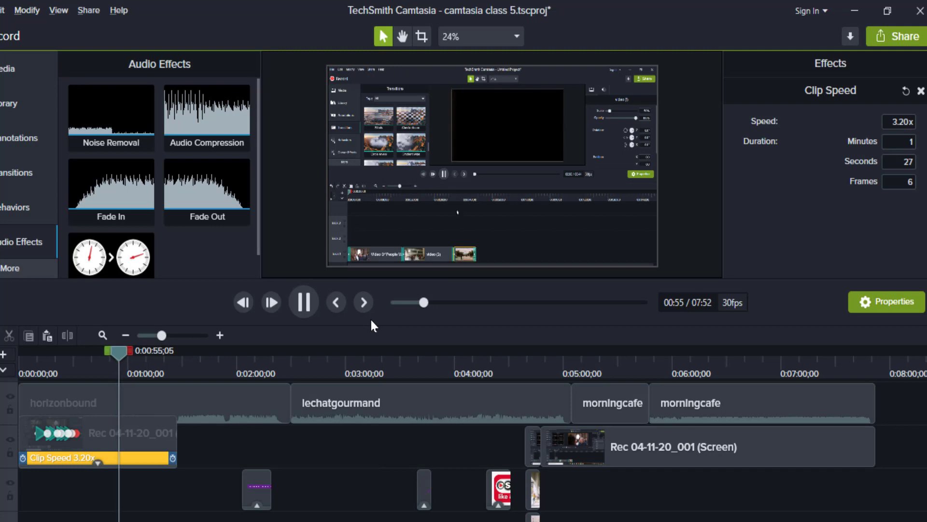
key("space")
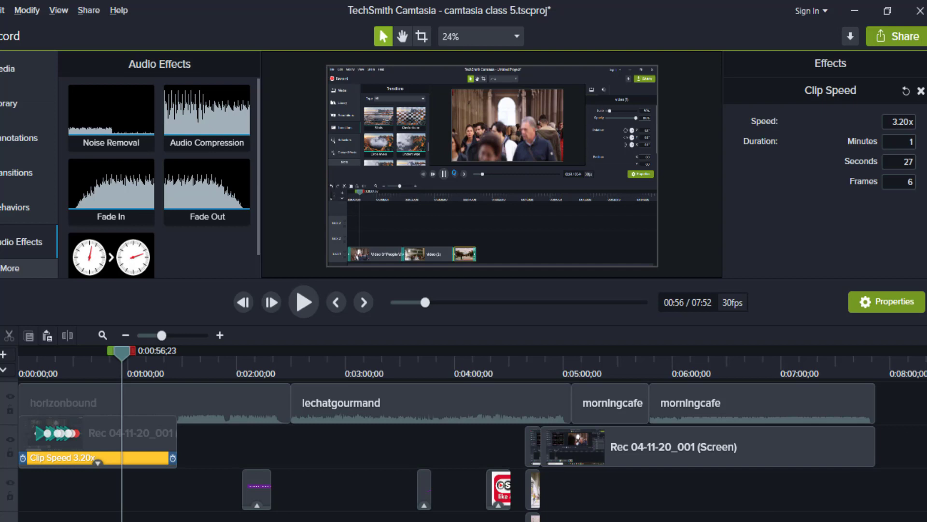
scroll(438, 452, "up", 2)
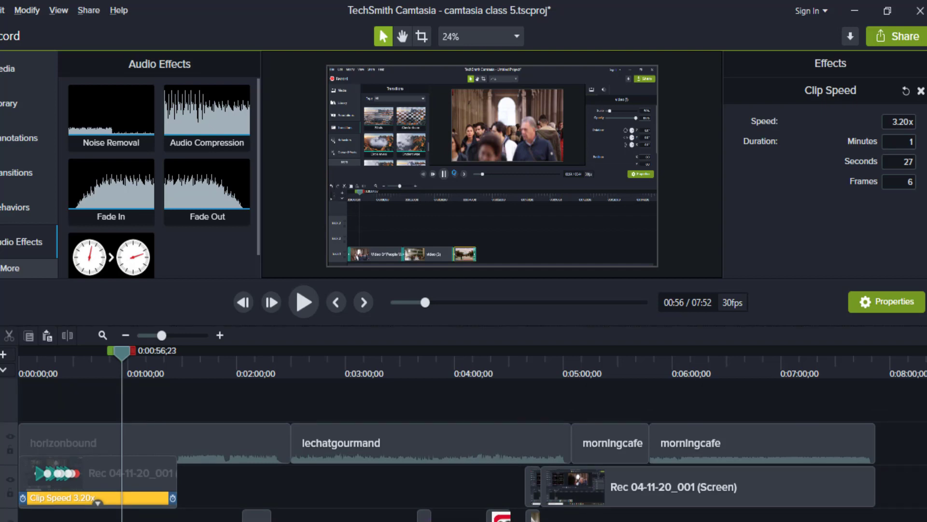